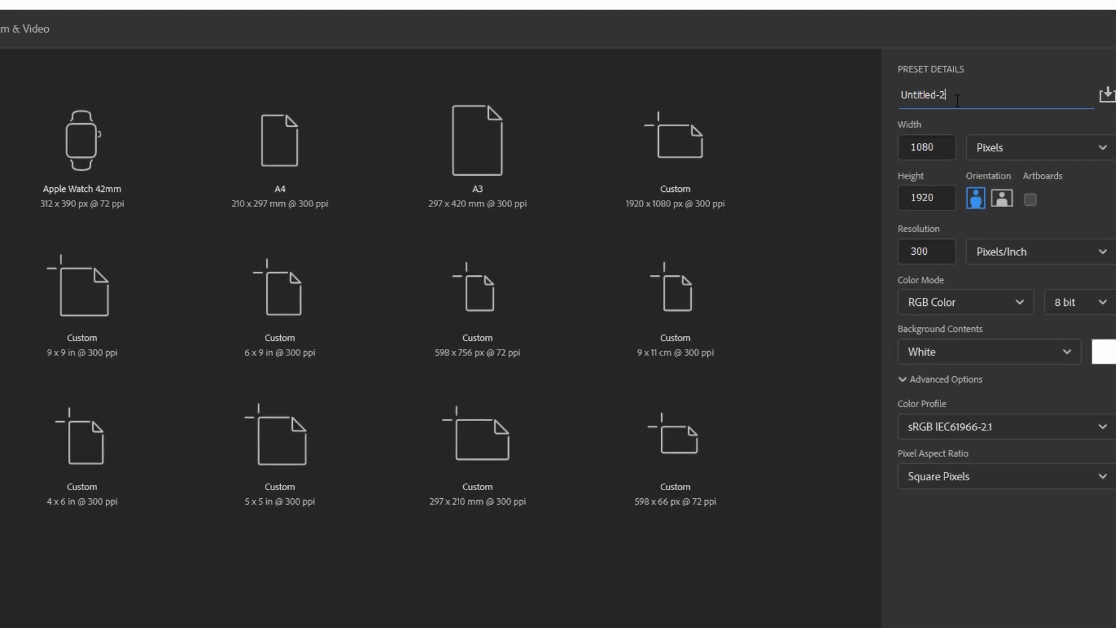
Step: Create a new document named Party Flier, 5 by 5 inches at 300 pixels/inch
text(Party Flier)
click(1009, 148)
click(1010, 204)
click(925, 197)
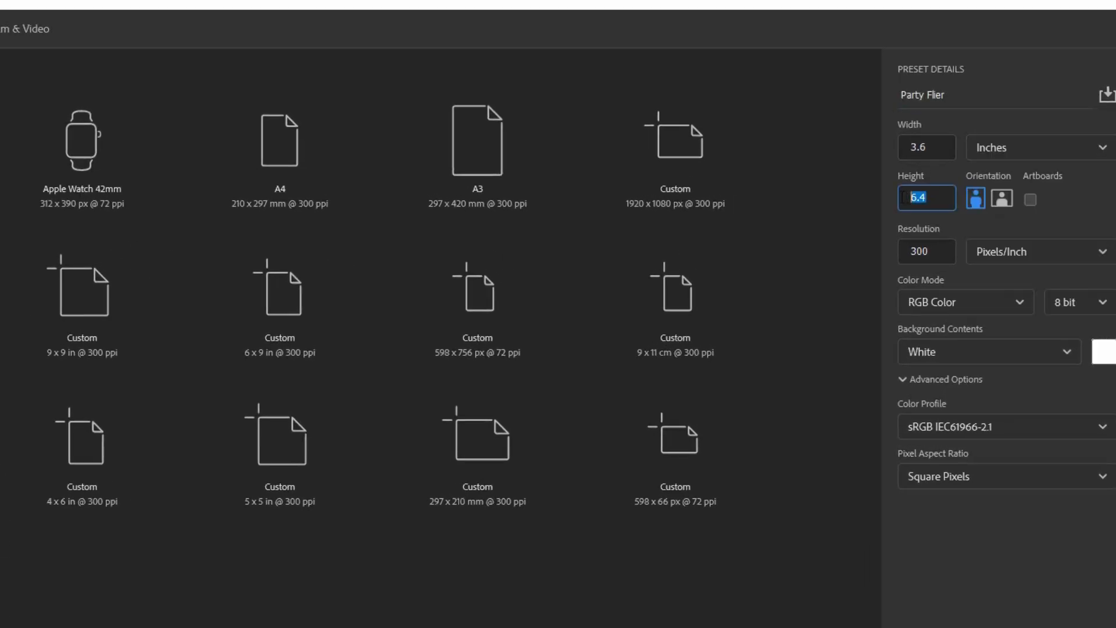
text(5)
click(901, 148)
text(5)
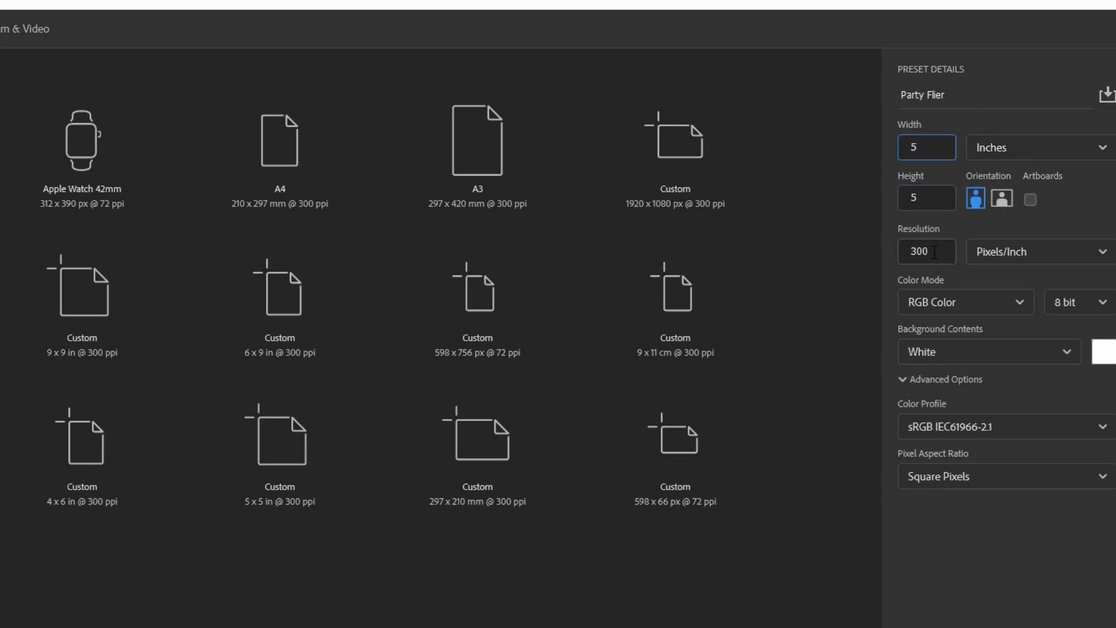
click(935, 253)
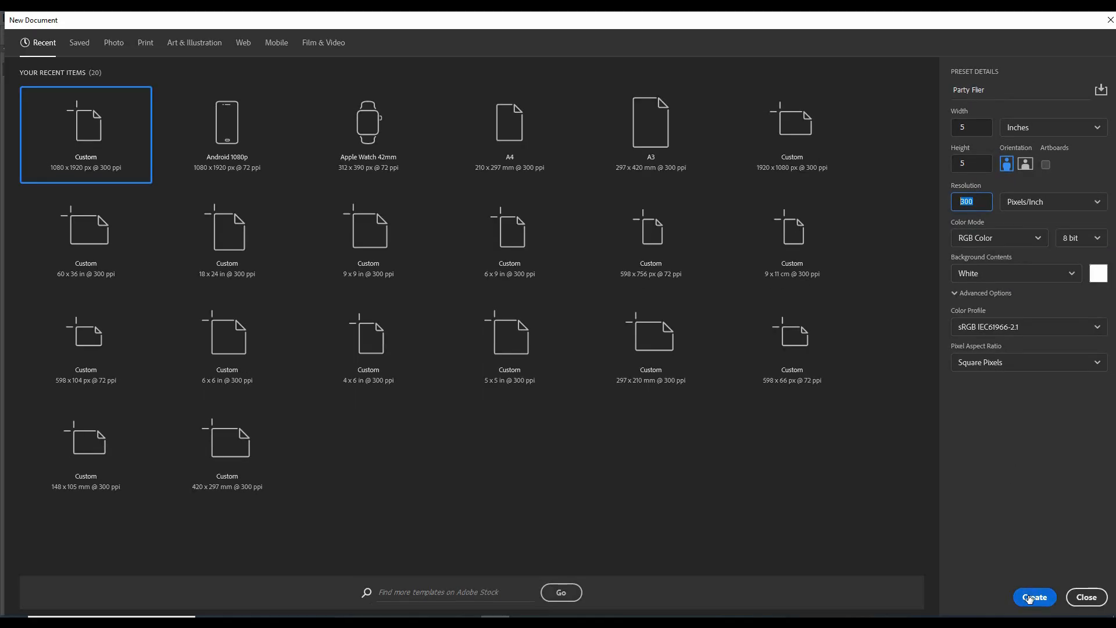
click(1032, 597)
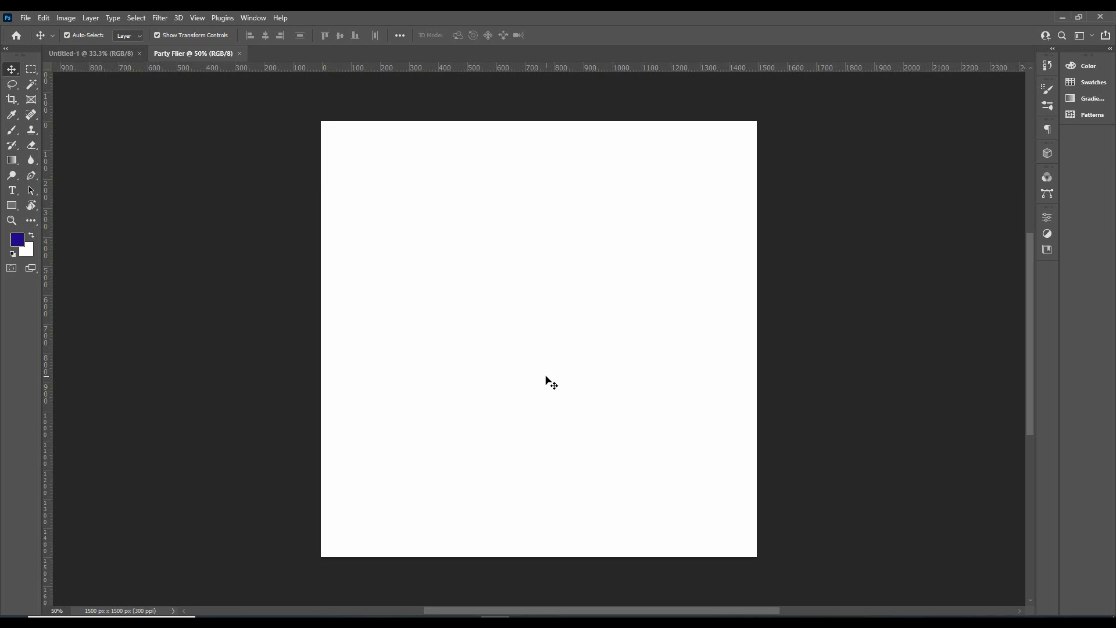
Step: Show the Layers panel and add a Solid Color fill layer in gray #626262
click(253, 17)
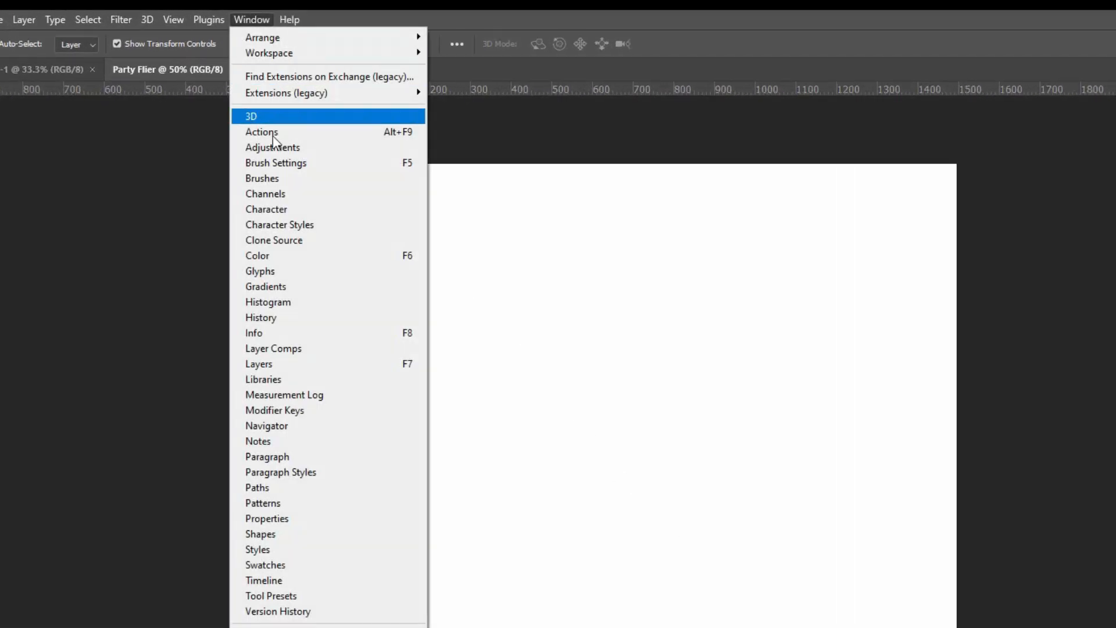
click(293, 364)
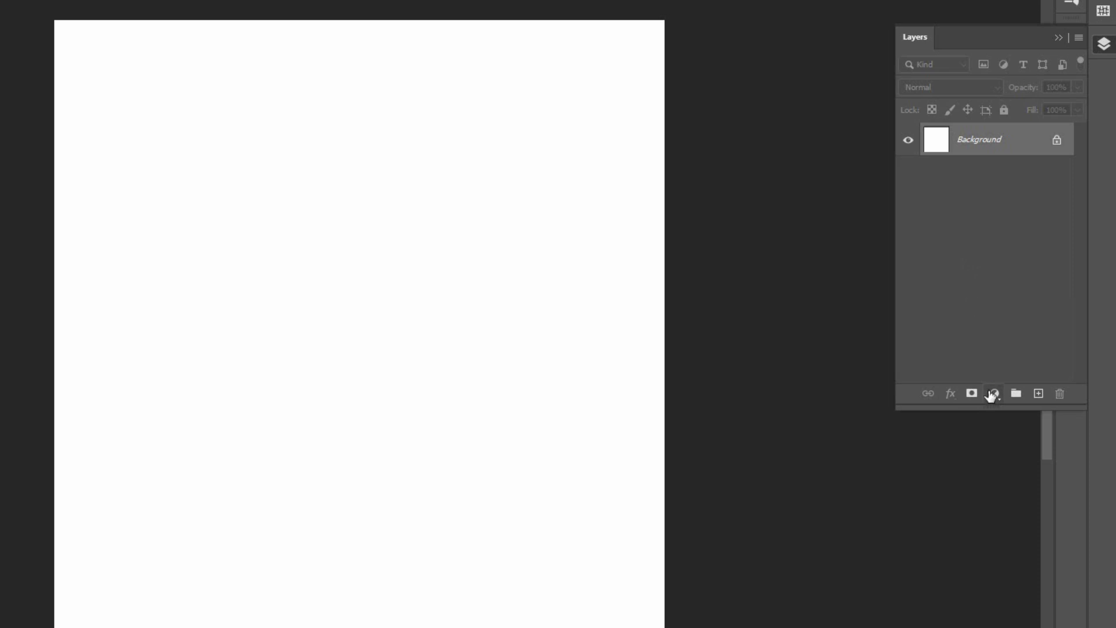
click(992, 393)
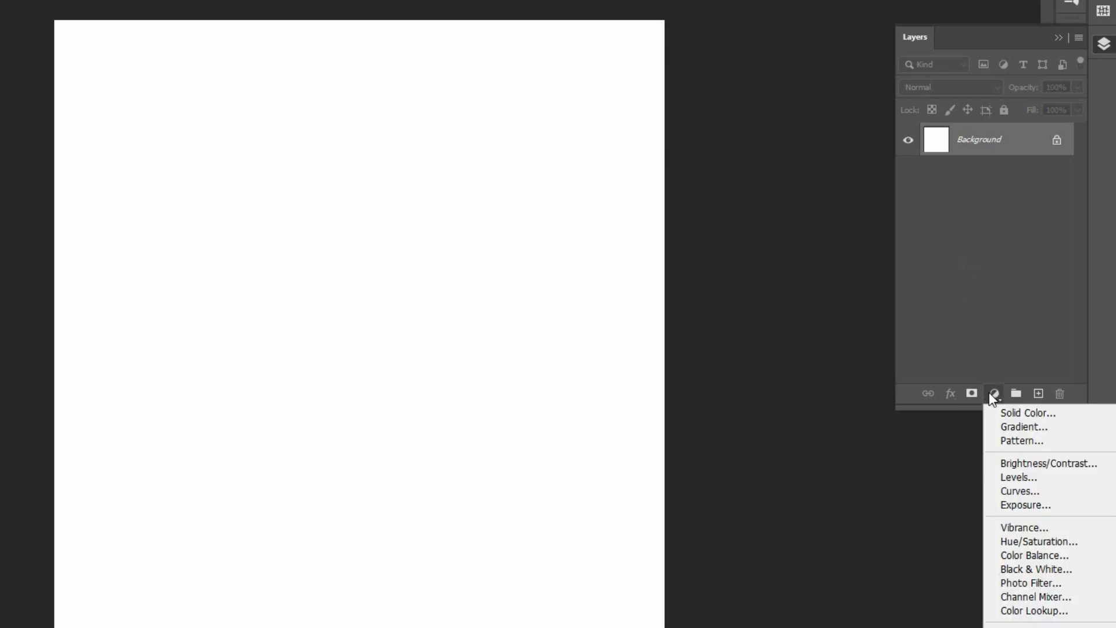
click(1000, 412)
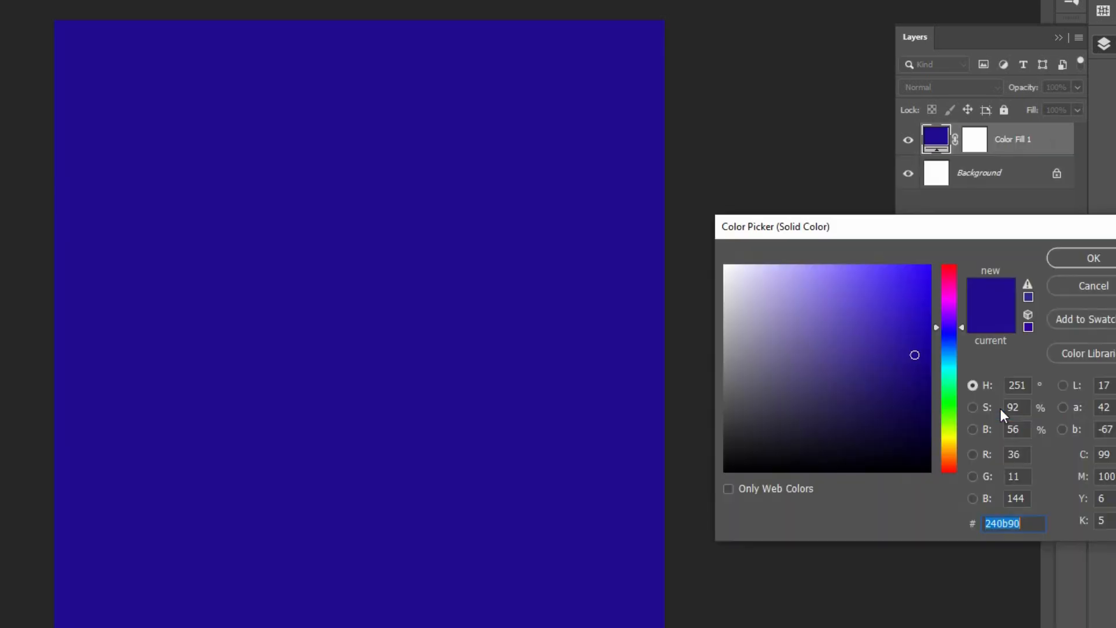
drag(734, 392, 709, 391)
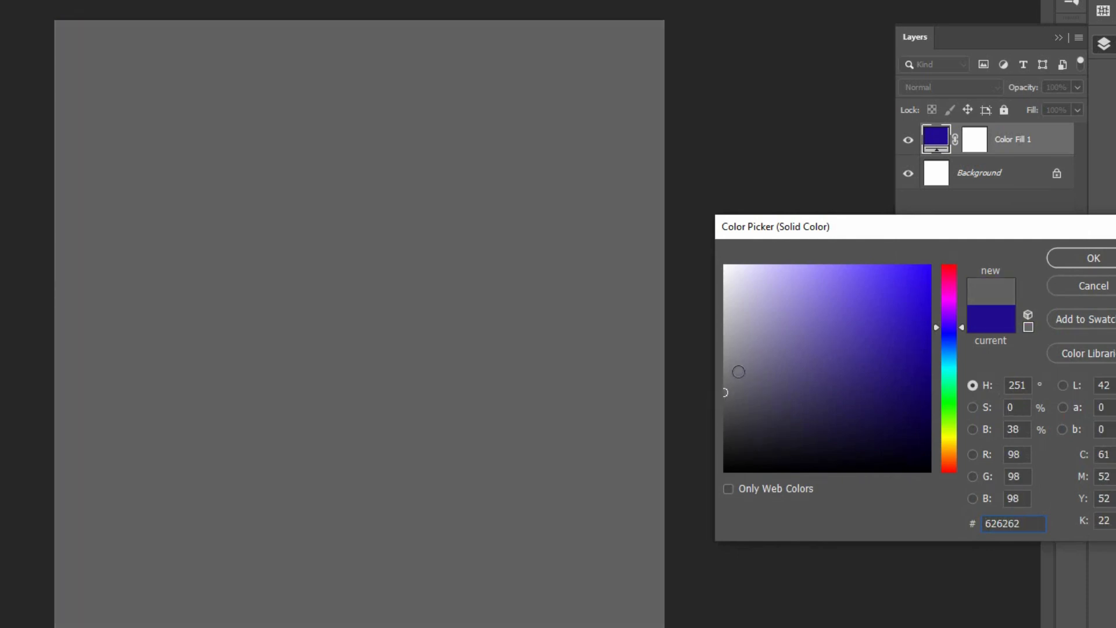
click(1068, 257)
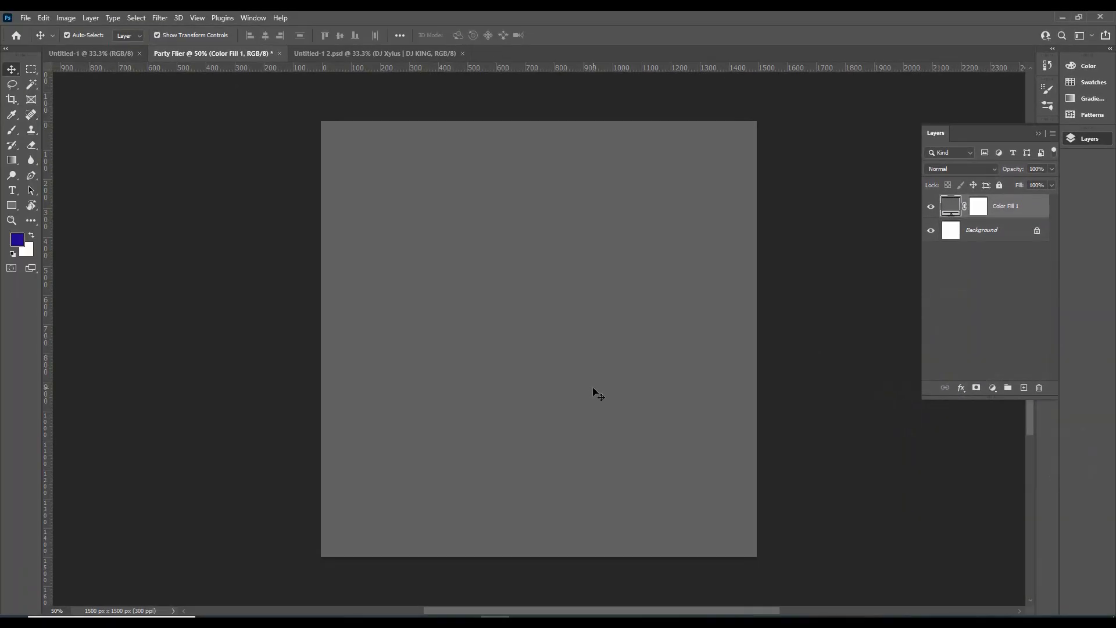
Step: Lighten the canvas centre by painting a soft black spot on the Color Fill 1 mask with a large low-opacity brush
key(b)
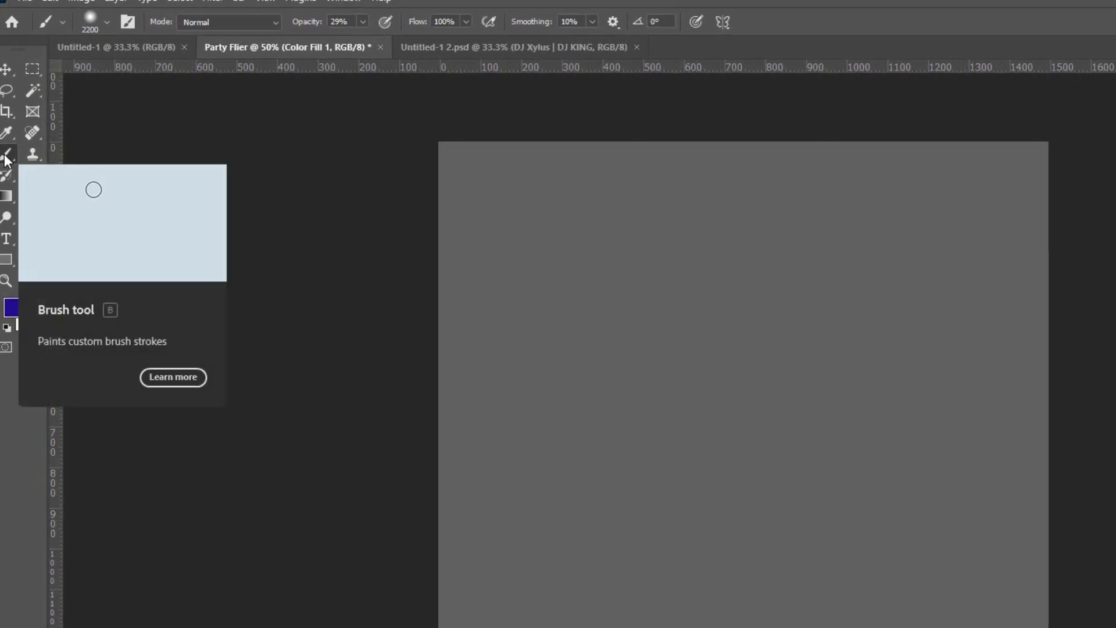
click(109, 22)
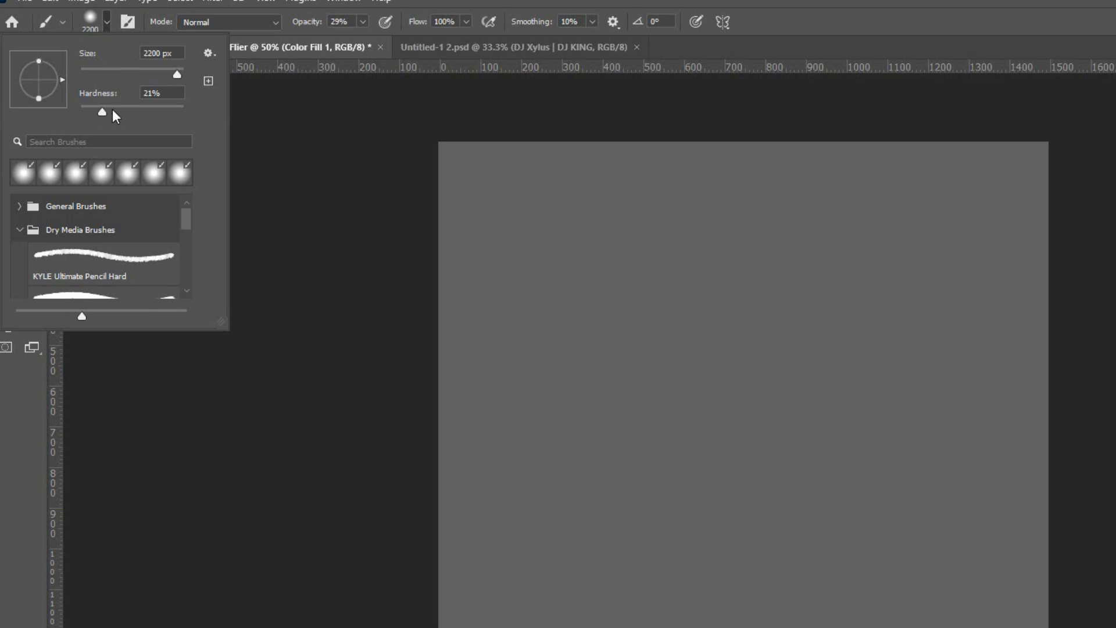
drag(323, 29, 319, 30)
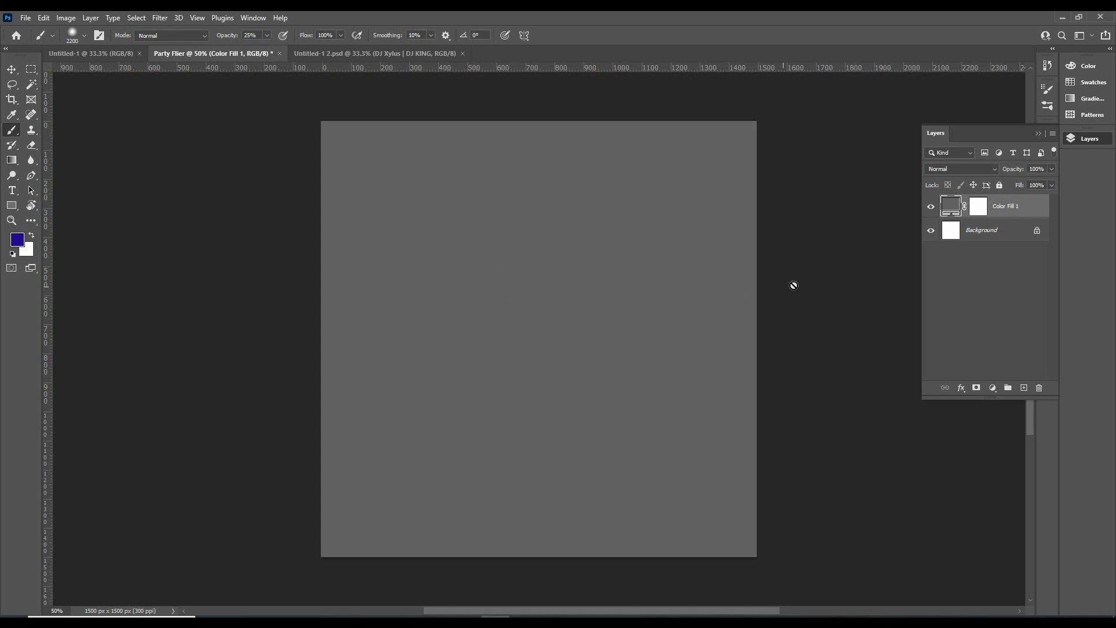
click(977, 210)
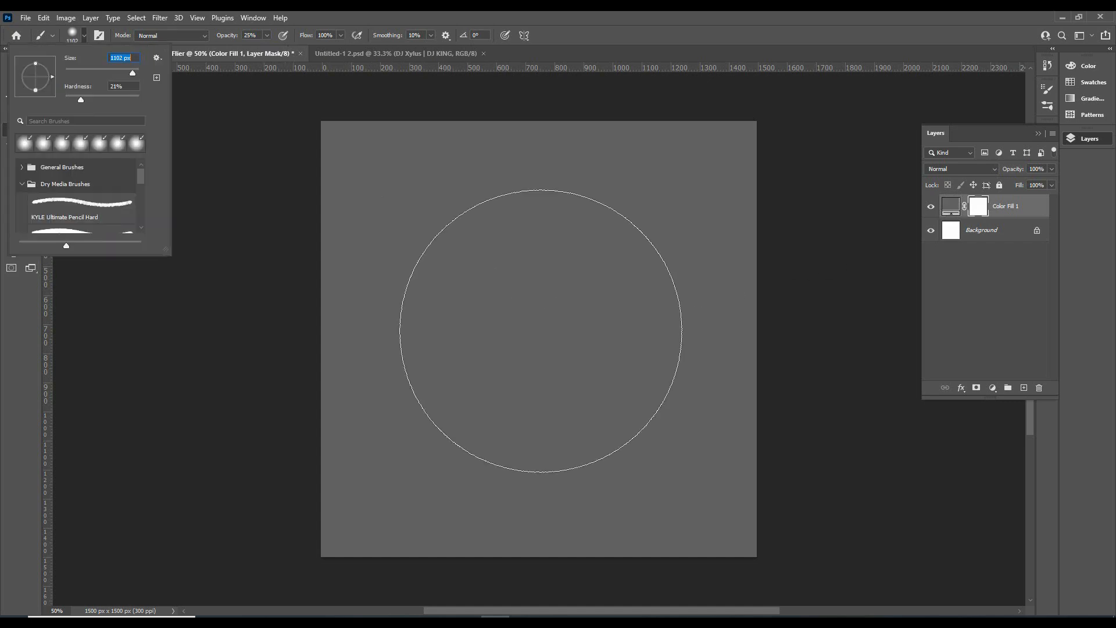
key(Return)
click(540, 331)
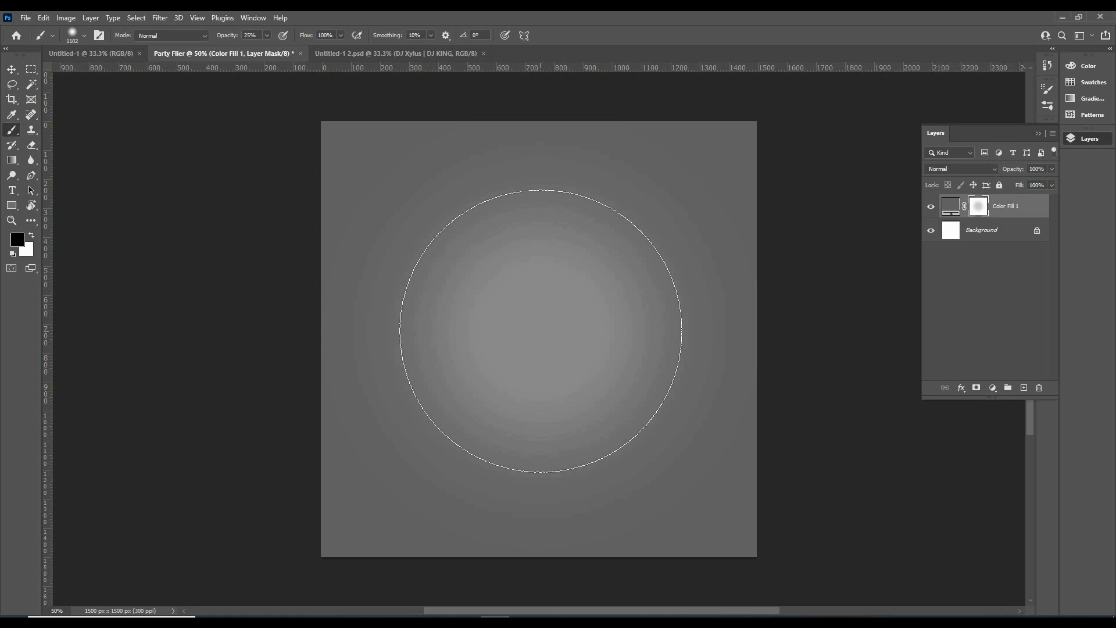
click(540, 330)
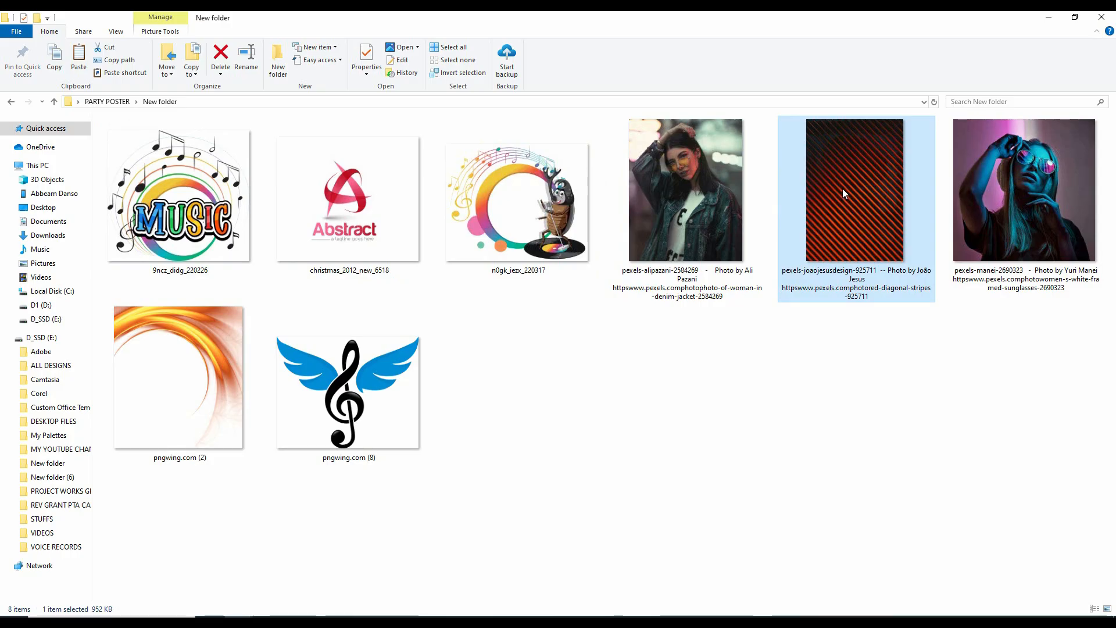
Step: Place the red diagonal stripes image into the flier, scaled to about 12% so it covers the whole canvas
mouse_move(843, 189)
mouse_down()
mouse_move(494, 615)
mouse_move(532, 390)
mouse_up()
drag(688, 121, 736, 251)
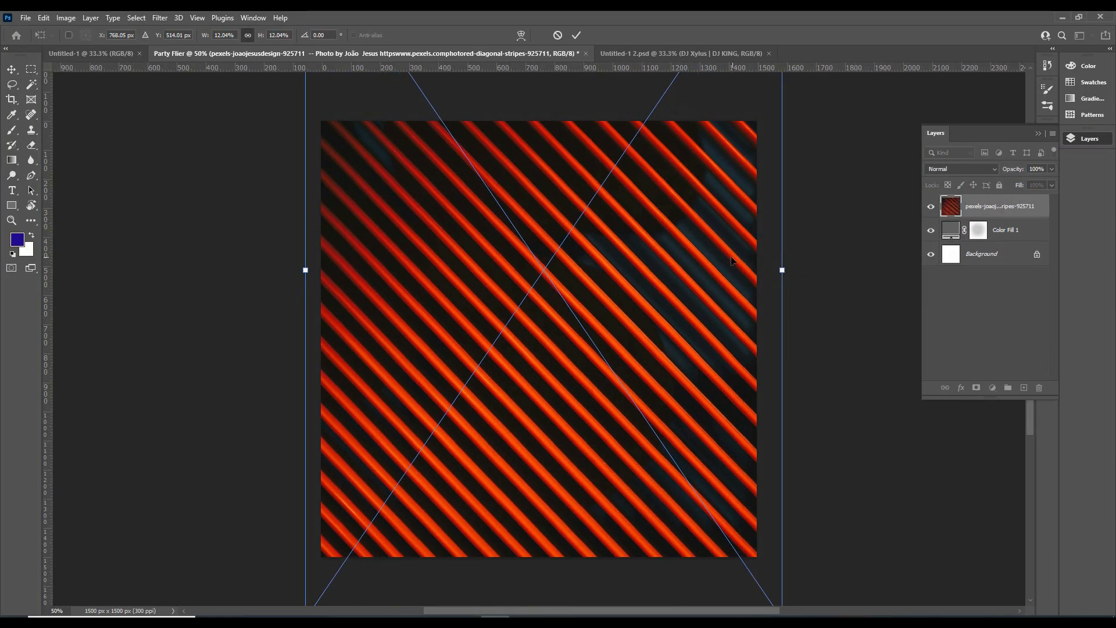
click(577, 36)
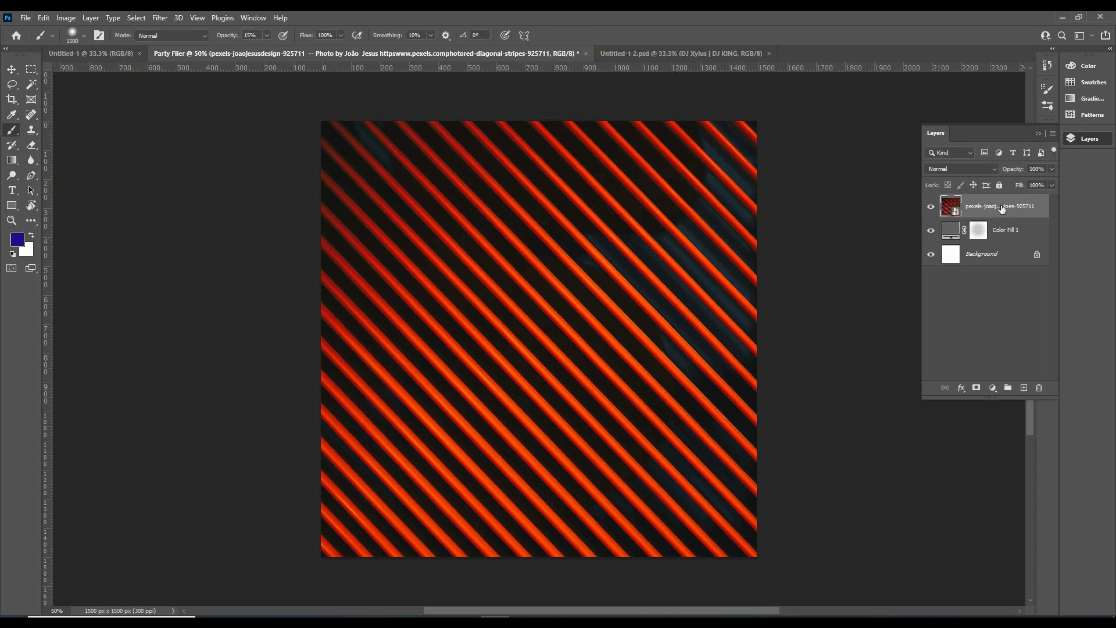
Step: Add a layer mask to the stripes layer, fade out its lower part with a 900 px black brush, and set the layer opacity to 10%
click(976, 388)
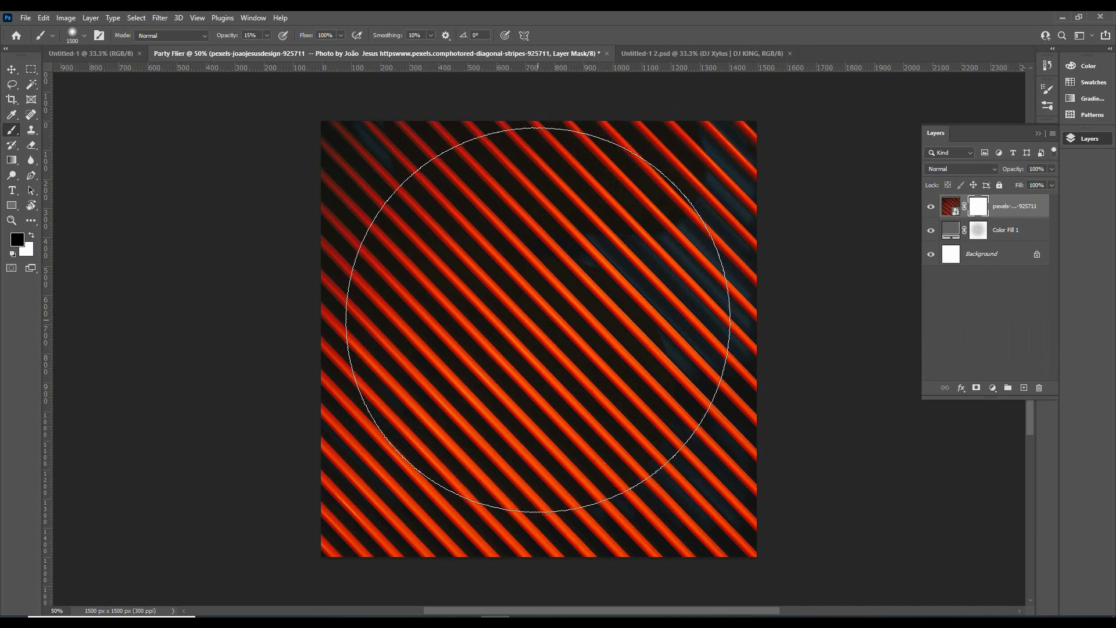
key(bracketleft)
key(bracketleft)
key(bracketleft)
key(bracketleft)
key(bracketleft)
key(bracketleft)
key(4)
mouse_move(442, 434)
mouse_down()
mouse_move(410, 500)
mouse_move(511, 516)
mouse_move(655, 494)
mouse_move(483, 496)
mouse_move(532, 522)
mouse_move(209, 436)
mouse_move(568, 498)
mouse_move(652, 490)
mouse_move(665, 473)
mouse_move(471, 456)
mouse_move(434, 466)
mouse_move(739, 403)
mouse_up()
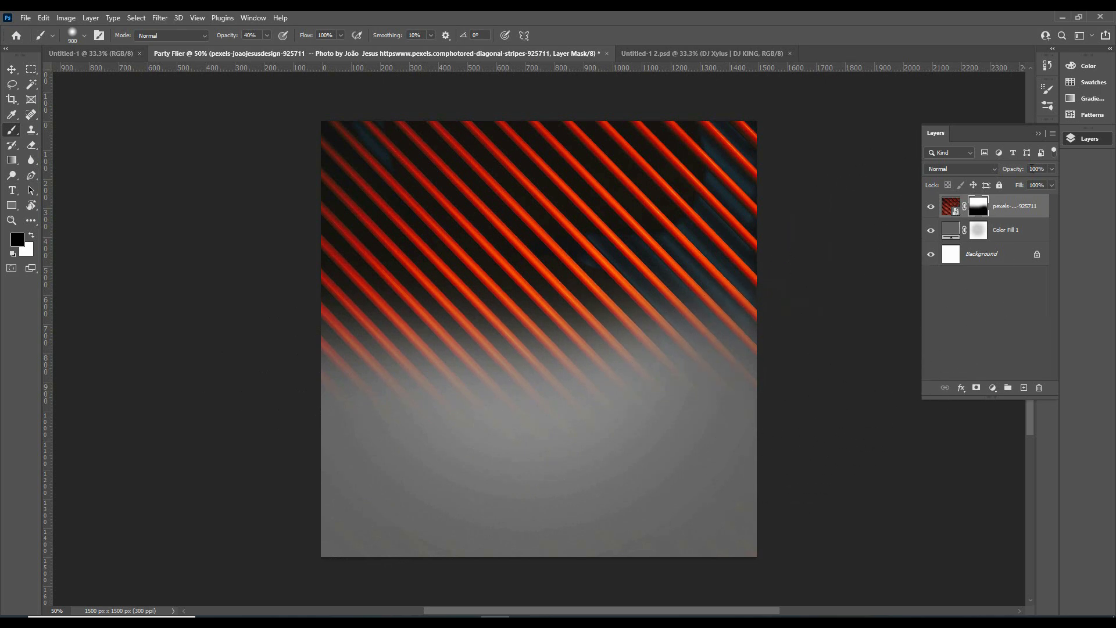
drag(1021, 173, 1013, 174)
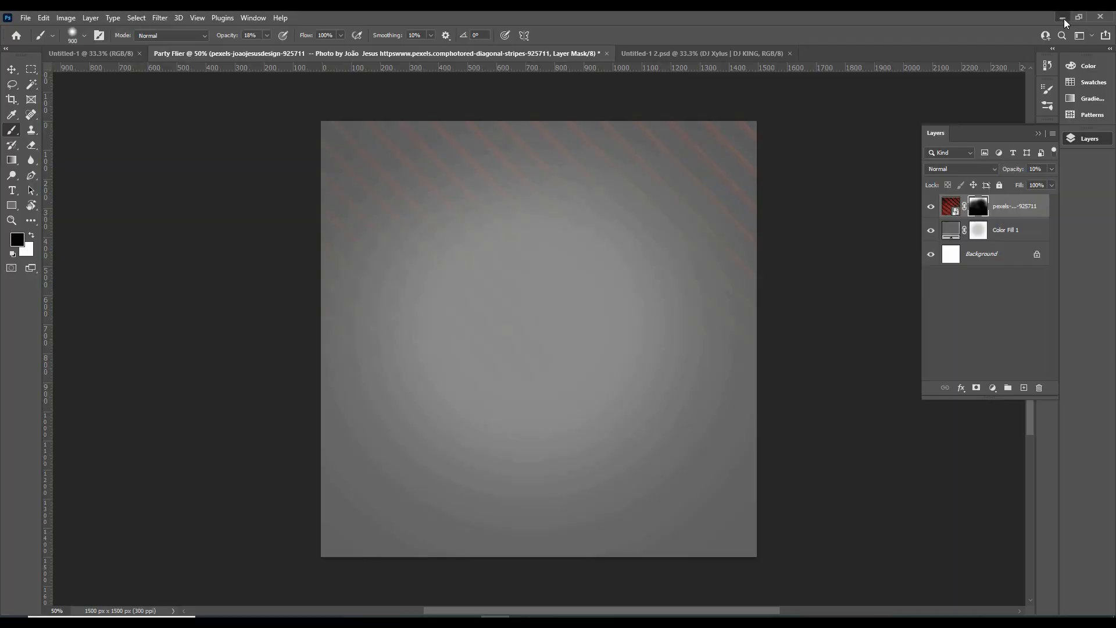
Step: Place the disco ball image pngwing.com (1) scaled down in the canvas's upper-right corner and set its layer opacity to 22%
click(1062, 18)
drag(534, 368, 563, 364)
drag(579, 280, 689, 200)
drag(792, 141, 805, 189)
drag(658, 230, 661, 200)
drag(722, 335, 731, 368)
drag(753, 351, 716, 332)
drag(713, 375, 698, 344)
drag(671, 290, 680, 301)
click(576, 35)
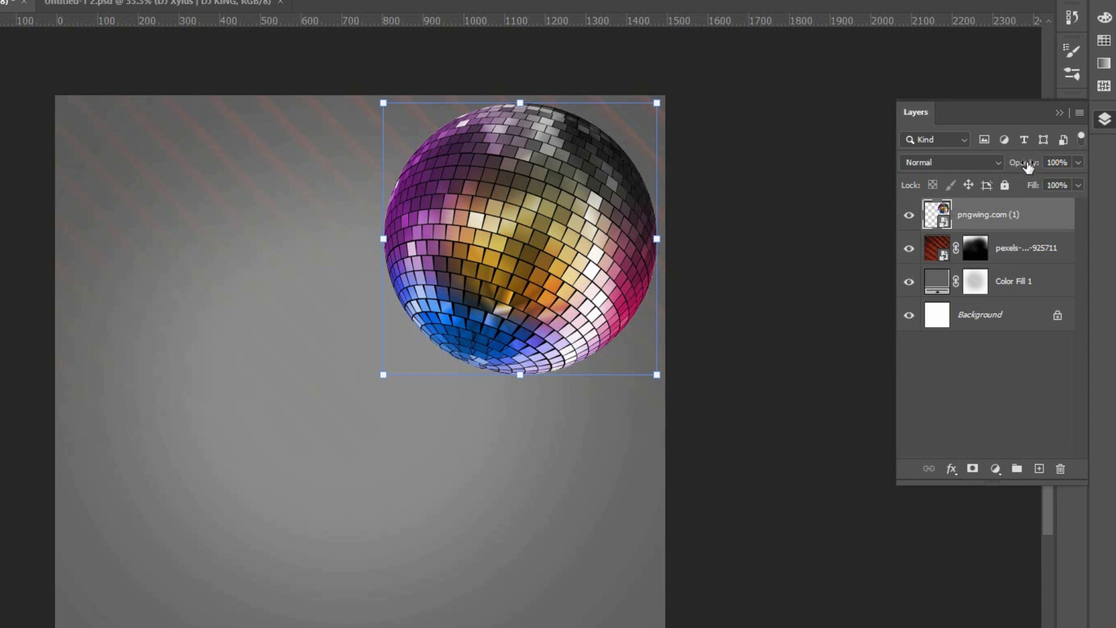
mouse_move(1028, 169)
mouse_down()
mouse_move(1003, 171)
mouse_move(1021, 172)
mouse_up()
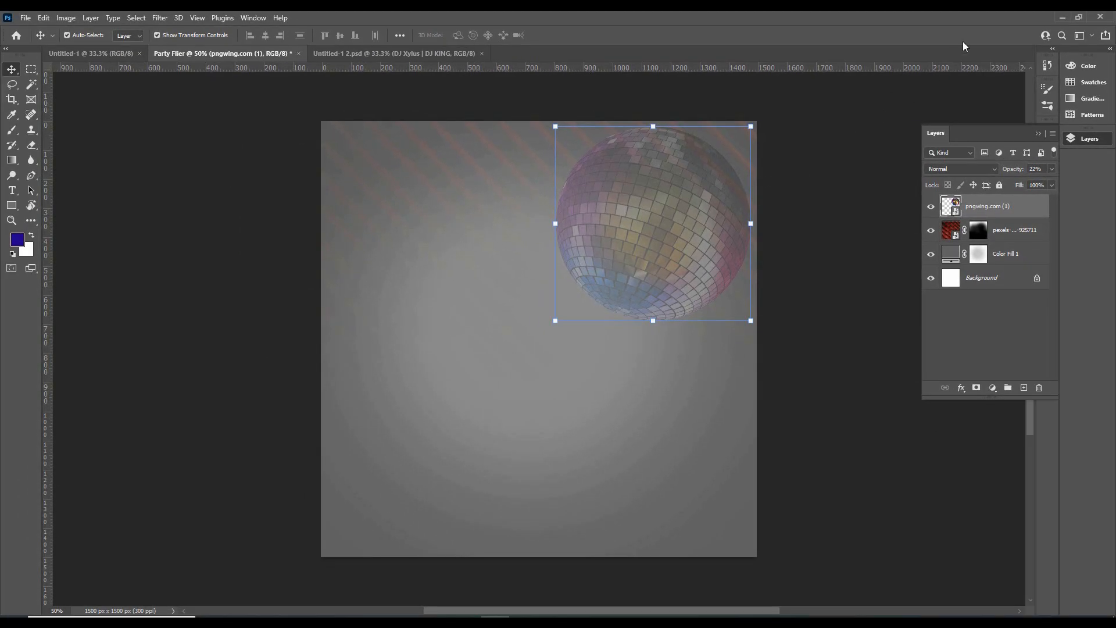
Step: Place the photo of the woman in the denim jacket into the flier and rasterize its layer
click(1057, 17)
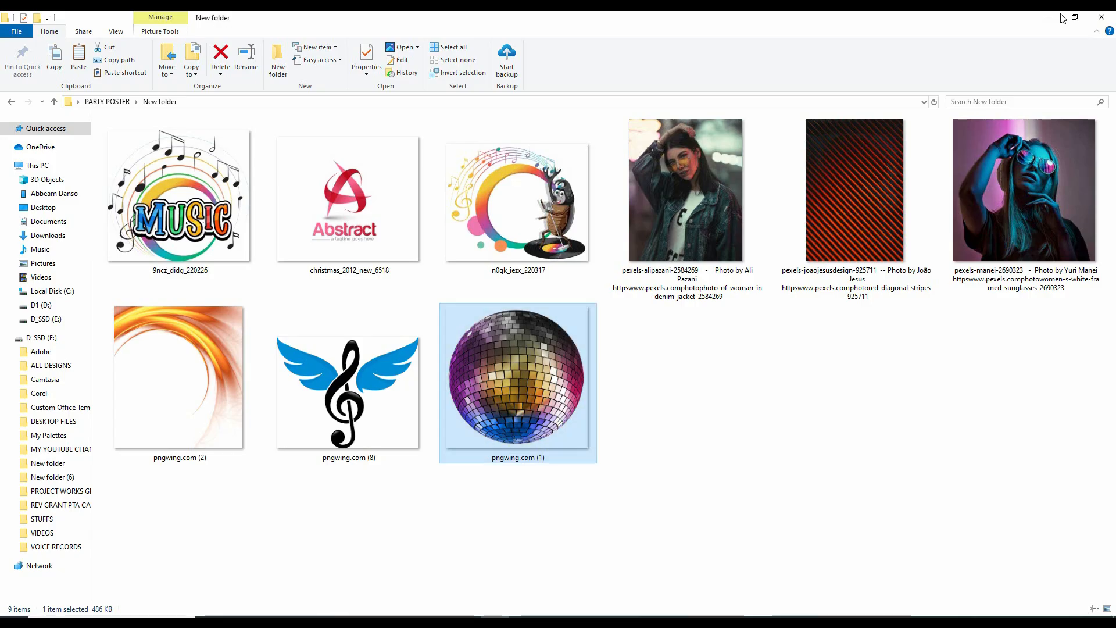
click(651, 241)
drag(696, 200, 535, 360)
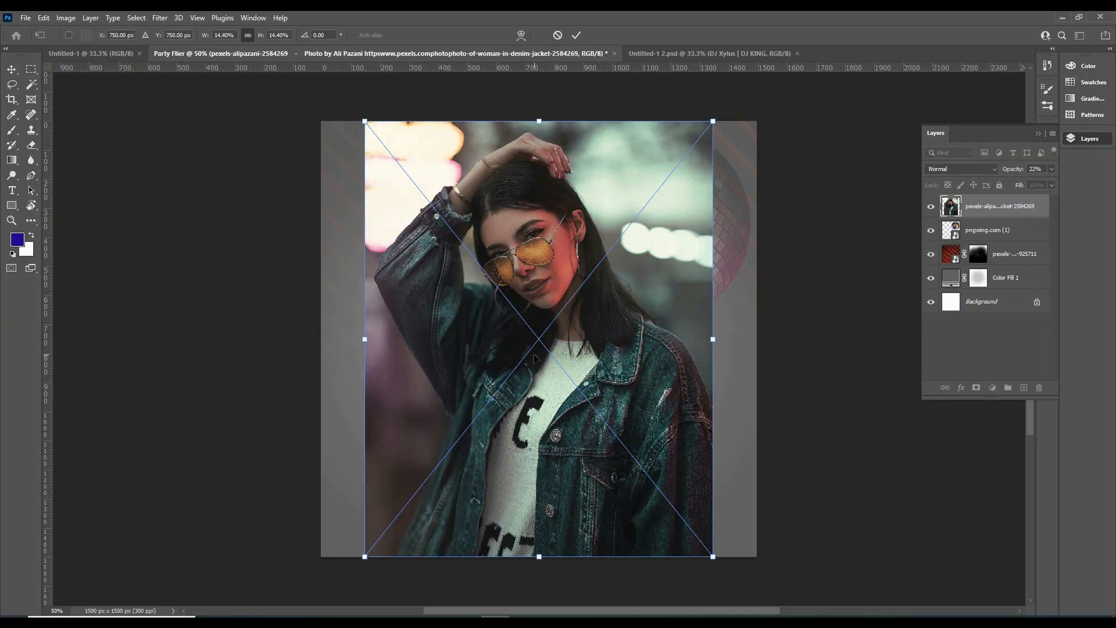
click(576, 35)
right_click(932, 214)
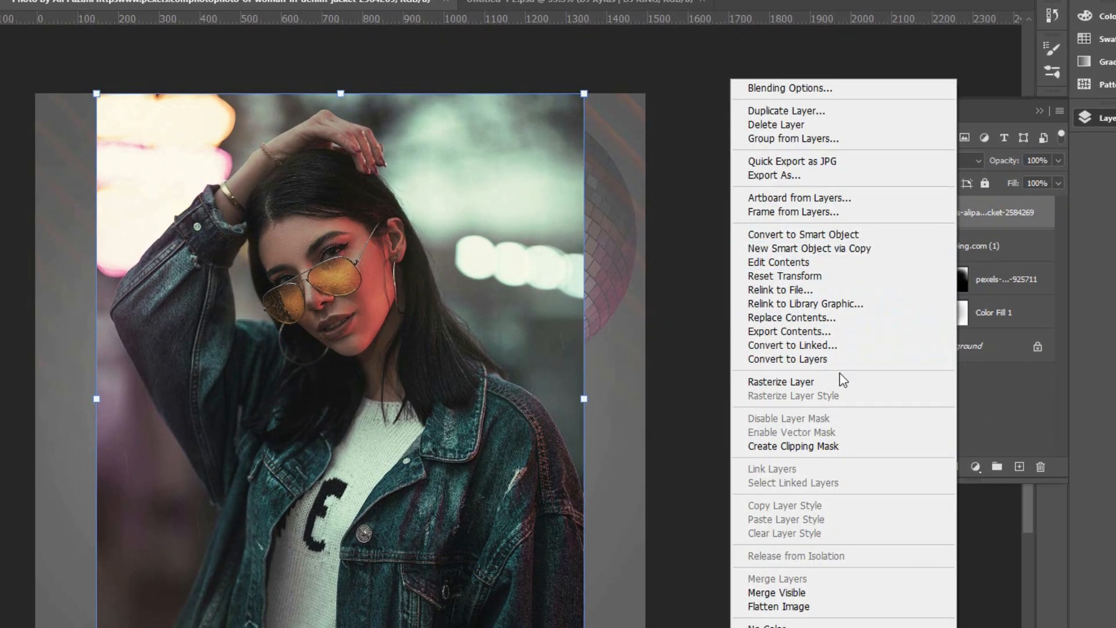
click(780, 381)
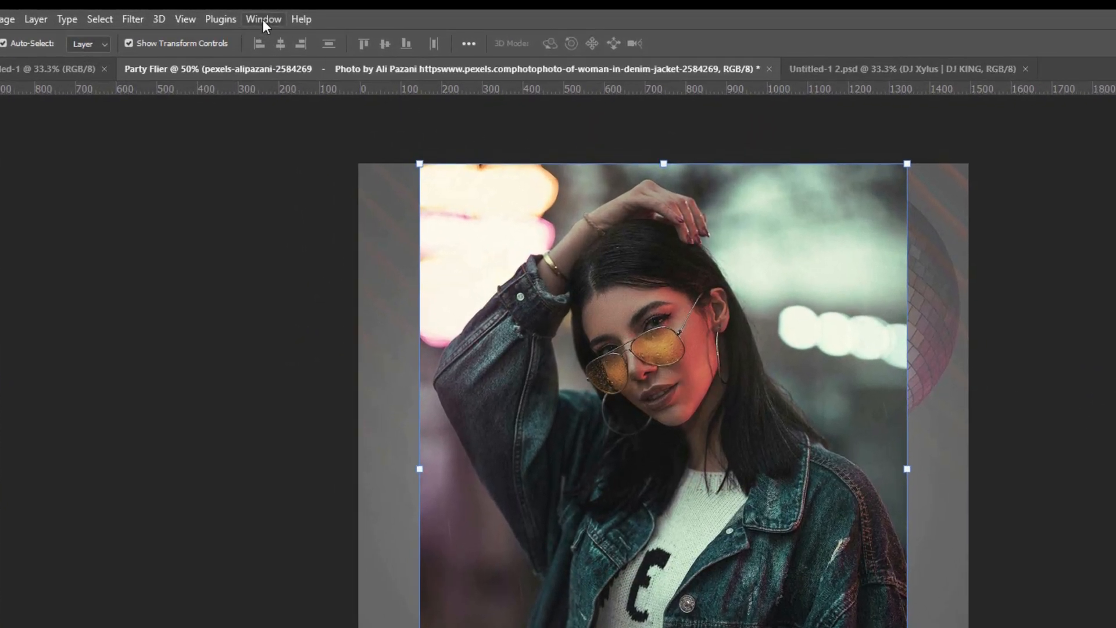
Step: Show the Properties panel and remove the background from the woman's photo with its quick action
click(263, 19)
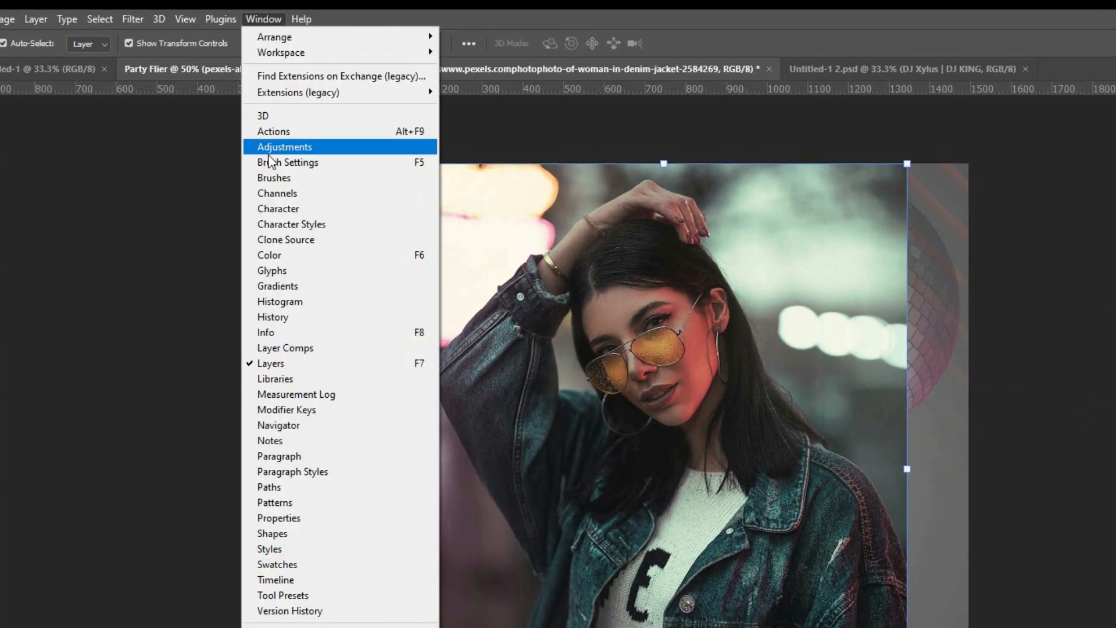
click(270, 519)
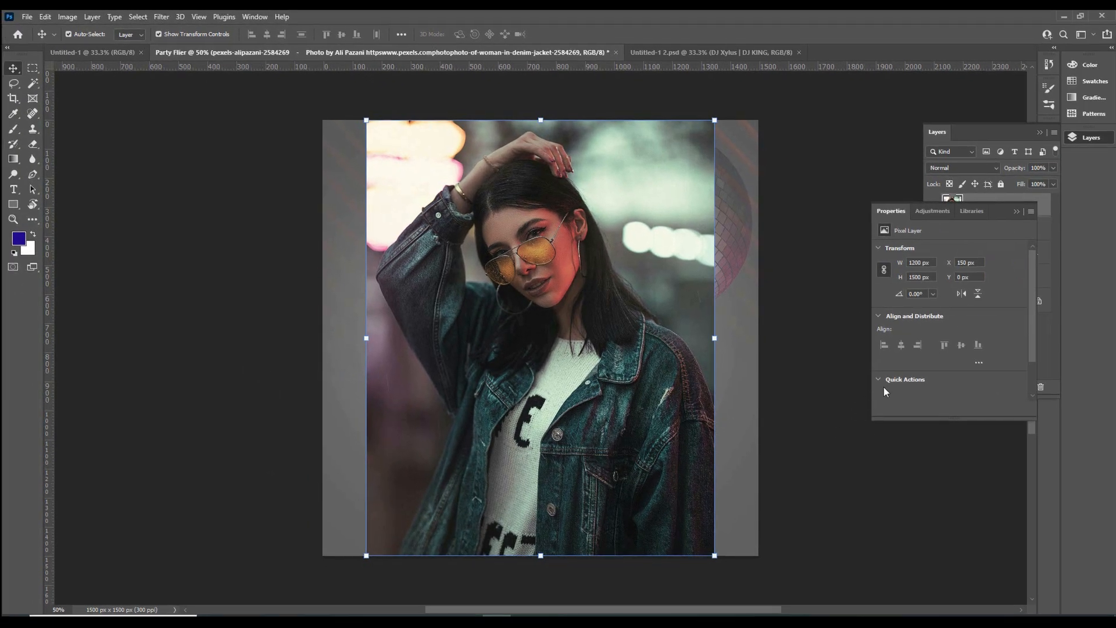
scroll(896, 382, down, 3)
click(904, 372)
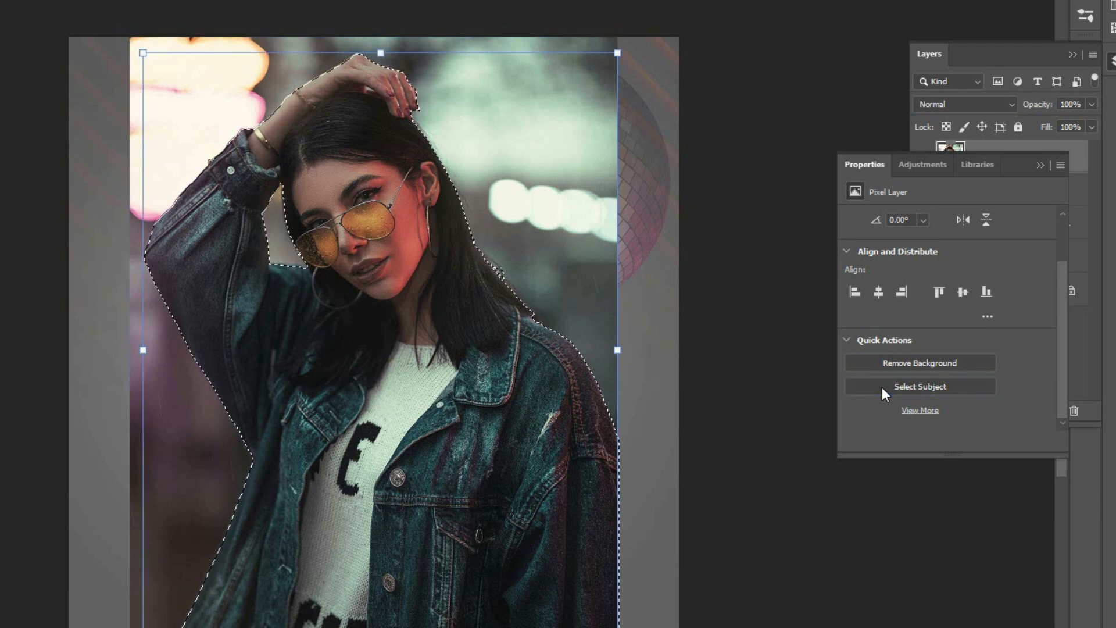
click(890, 362)
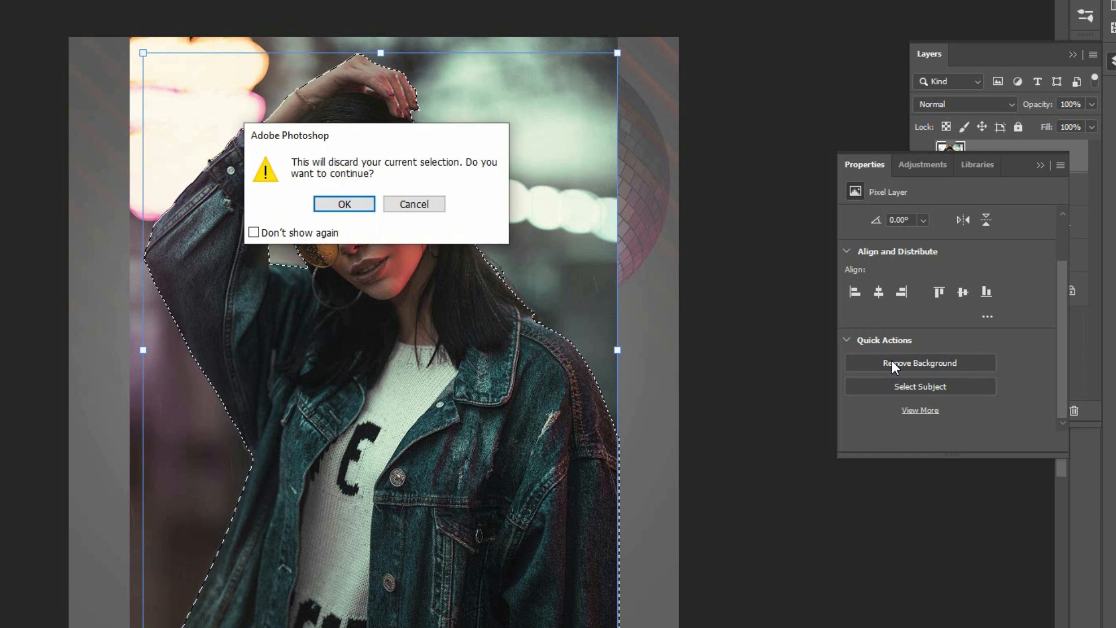
click(357, 207)
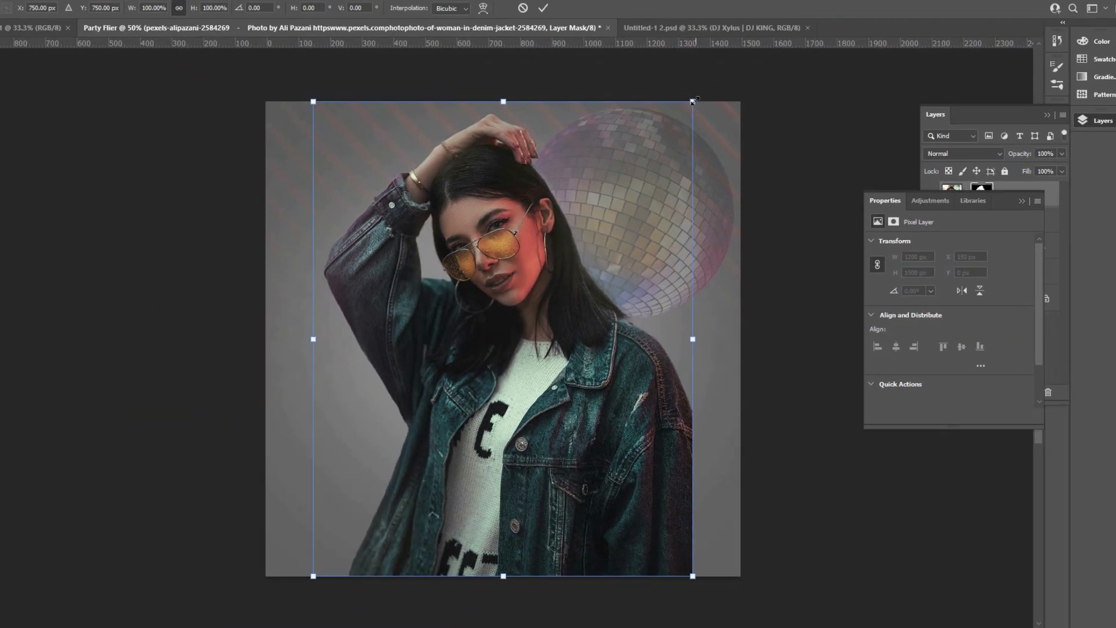
Step: Scale down the cut-out woman and move her right and up, leaving space below her on the canvas
drag(694, 101, 641, 166)
mouse_move(518, 288)
mouse_down()
mouse_move(597, 255)
mouse_move(587, 257)
mouse_up()
key(Return)
Step: Fade out the jacket's lower left and right corners by painting black on the woman's layer mask with a progressively smaller brush
key(b)
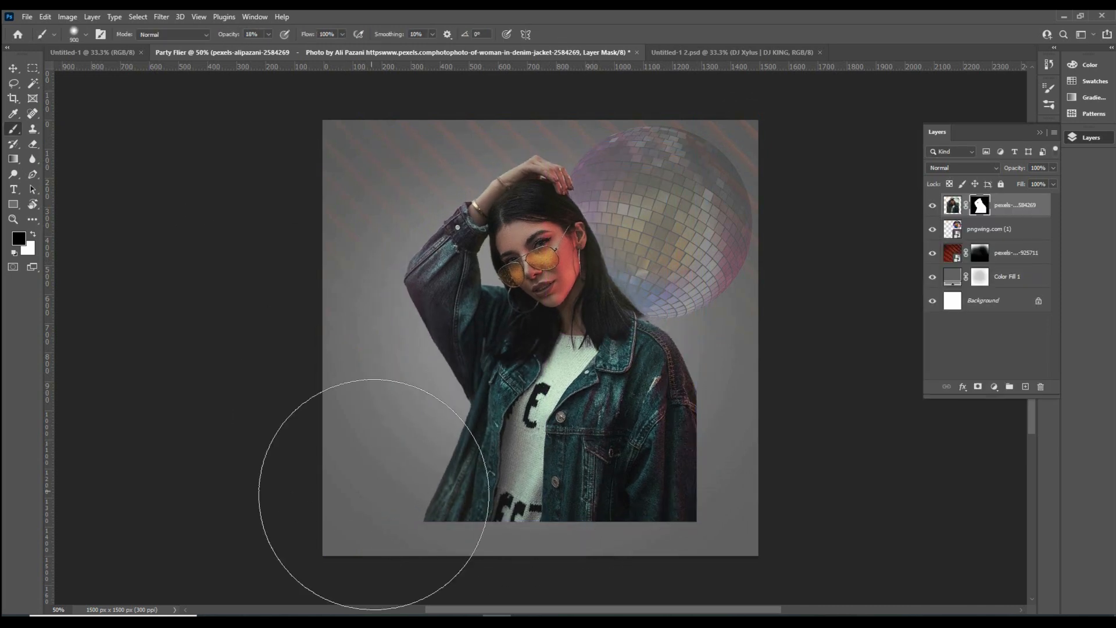
key(bracketleft)
key(bracketleft)
key(bracketleft)
key(bracketleft)
click(451, 512)
click(478, 522)
click(445, 529)
click(476, 549)
click(422, 507)
click(692, 523)
click(673, 538)
key(bracketleft)
mouse_move(662, 527)
mouse_down()
mouse_move(480, 534)
mouse_move(688, 524)
mouse_move(704, 503)
mouse_move(590, 539)
mouse_up()
Step: Fade out the remaining hard lower edge of the shirt and jacket on the mask using a 250 px brush at 34% opacity
key(bracketleft)
key(bracketleft)
drag(227, 37, 235, 37)
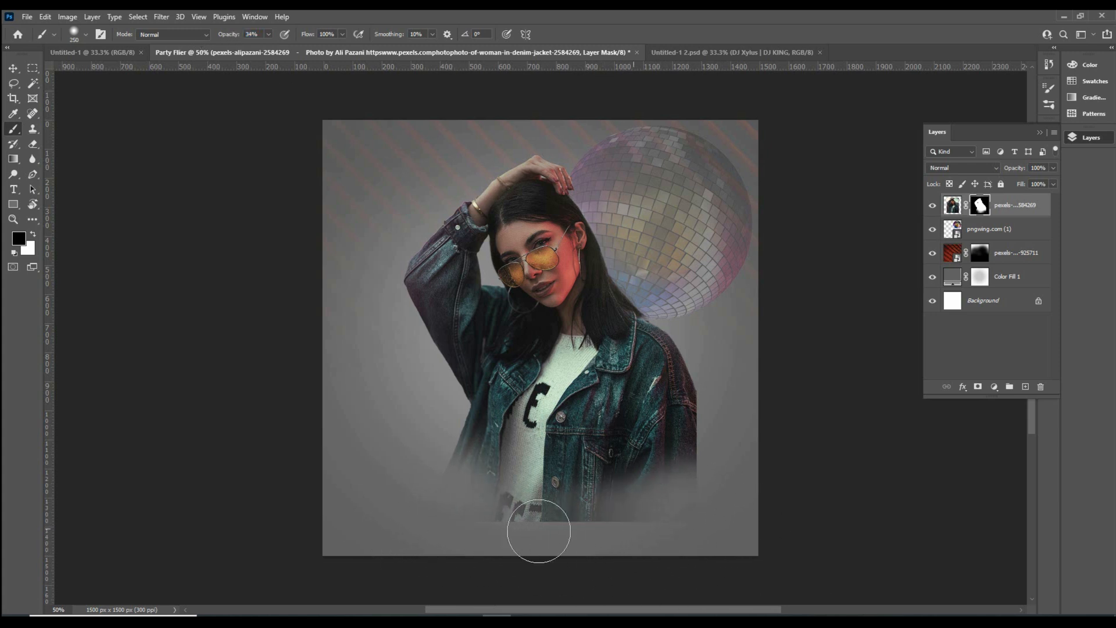
drag(538, 529, 560, 536)
mouse_move(478, 530)
mouse_down()
mouse_move(571, 542)
mouse_move(696, 523)
mouse_move(612, 538)
mouse_move(701, 497)
mouse_up()
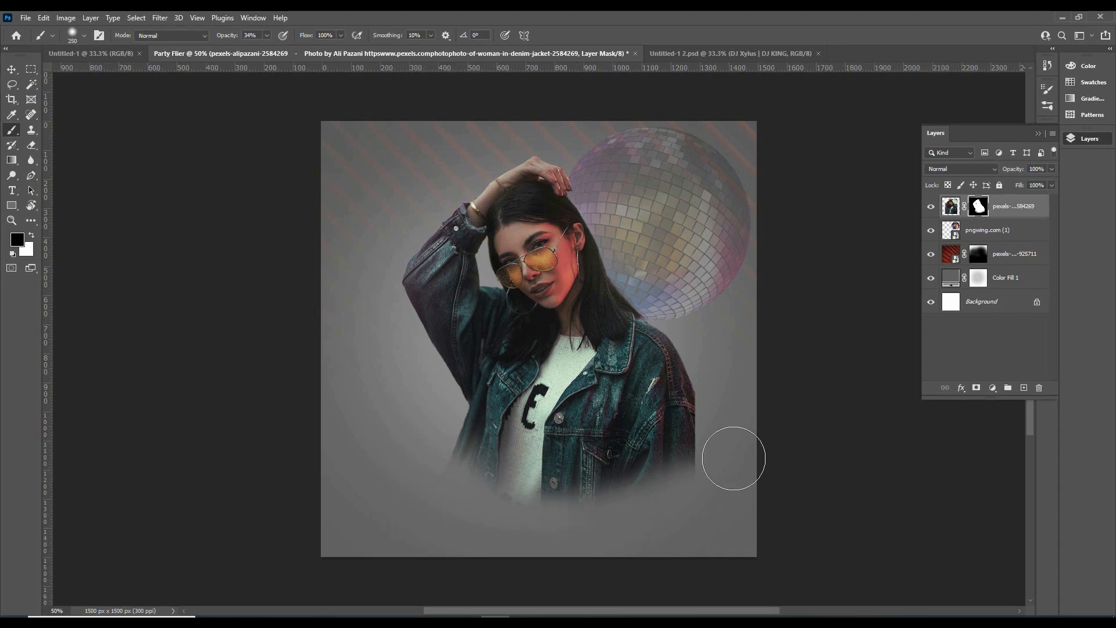
Step: Place the orange light-swirl PNG into the flier and rotate it so its arc curves around the woman's lower left side
click(1075, 18)
drag(180, 378, 476, 365)
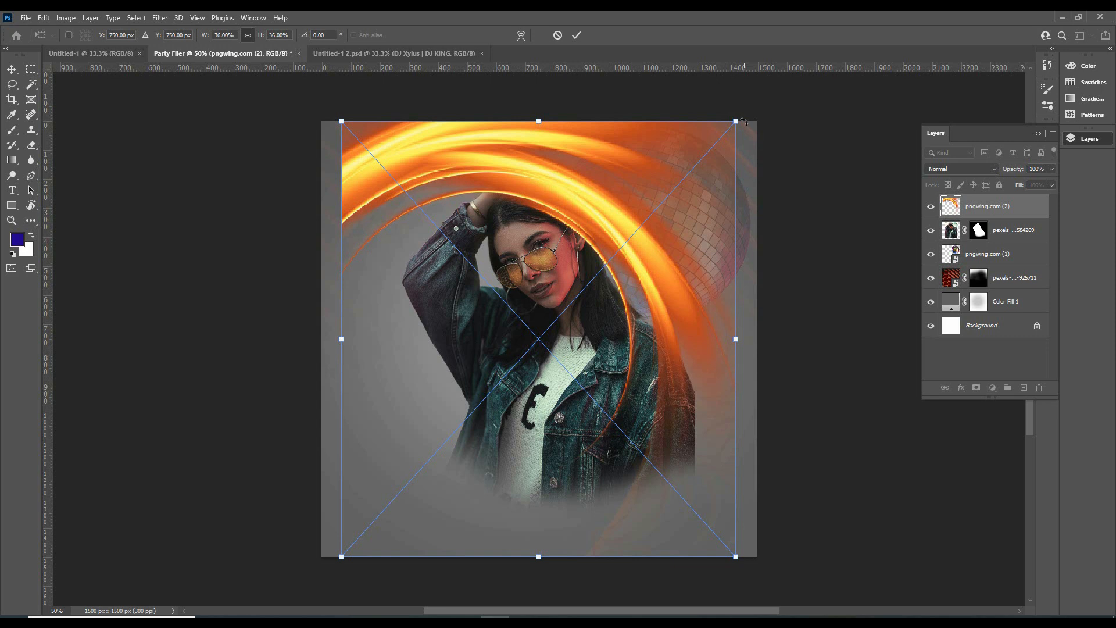
drag(743, 121, 481, 399)
key(Return)
Step: Enlarge the light swirl to nearly the full canvas width and position its arc across the bottom of the flier
drag(408, 442, 429, 442)
key(ctrl+t)
drag(363, 121, 322, 75)
drag(386, 329, 386, 323)
click(575, 36)
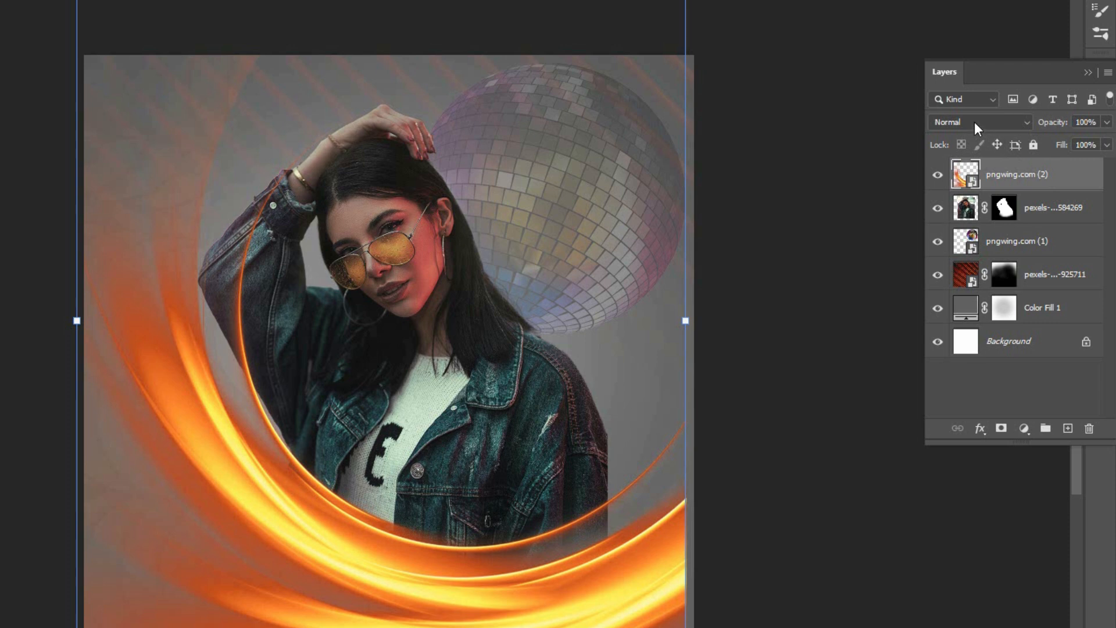
Step: Set the light-swirl layer's blend mode to Lighten and add a layer mask to it
click(974, 122)
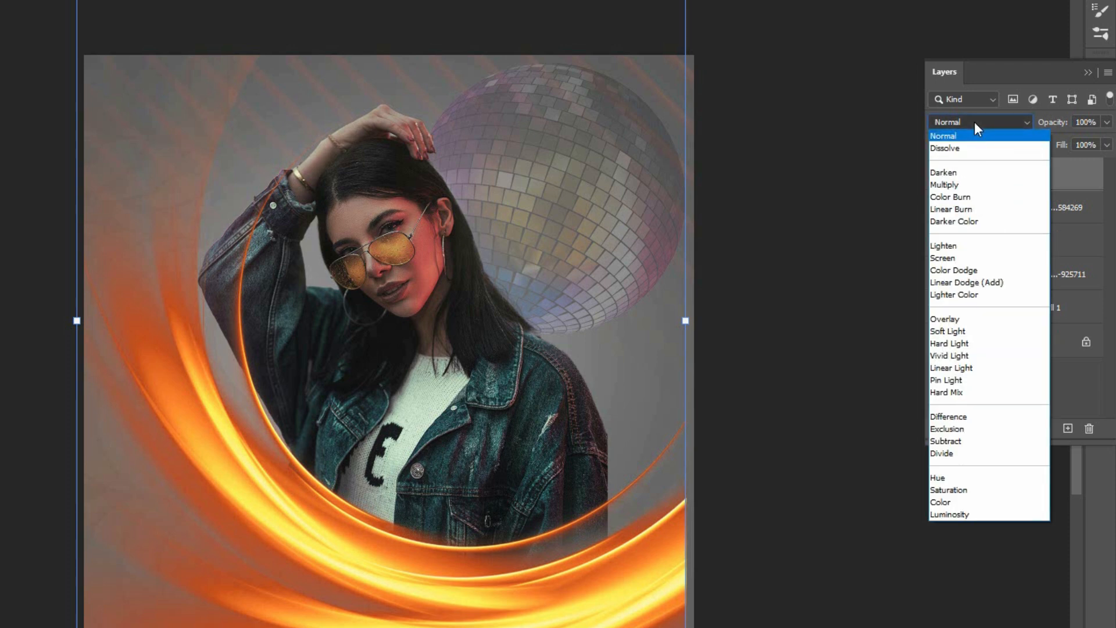
click(962, 250)
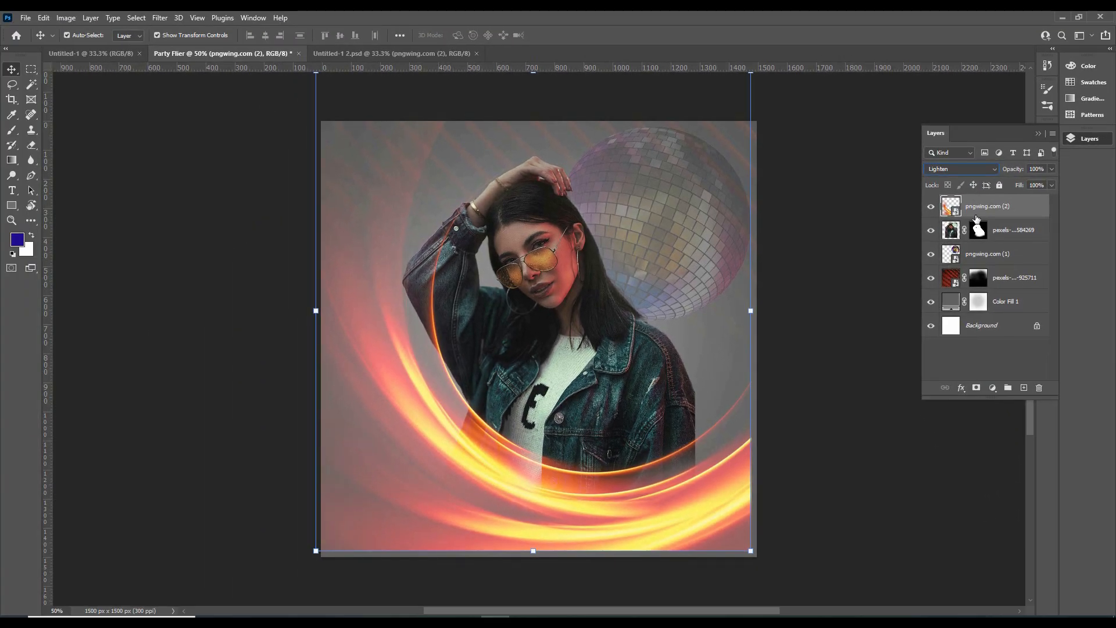
click(976, 387)
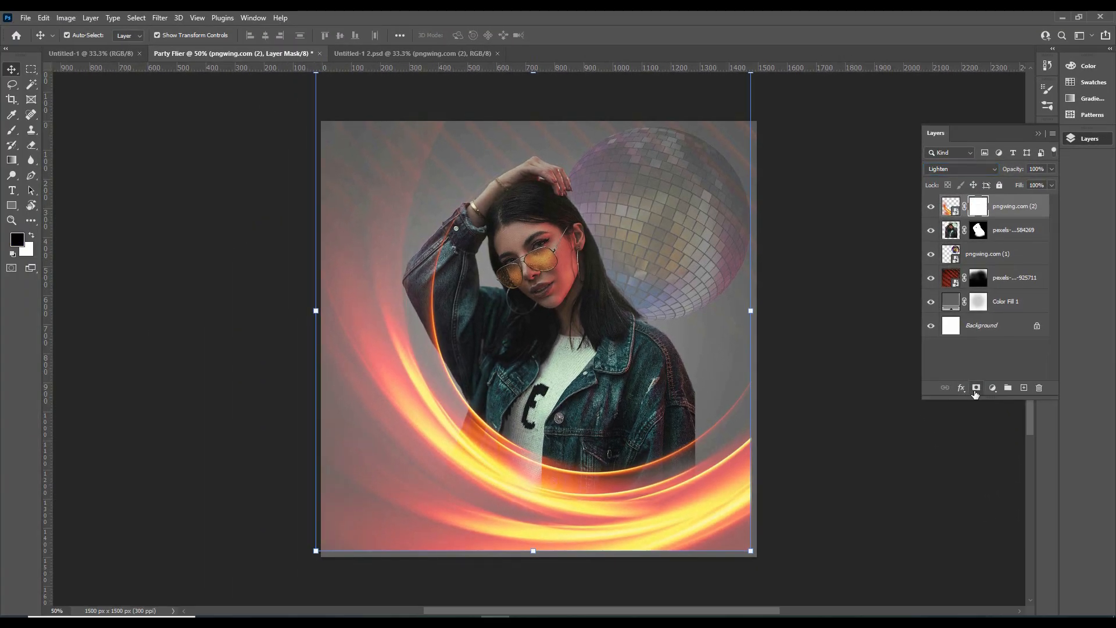
Step: Fade out the swirl's hard right and lower edges with a soft black brush on its mask and reduce the layer opacity to 58%
key(b)
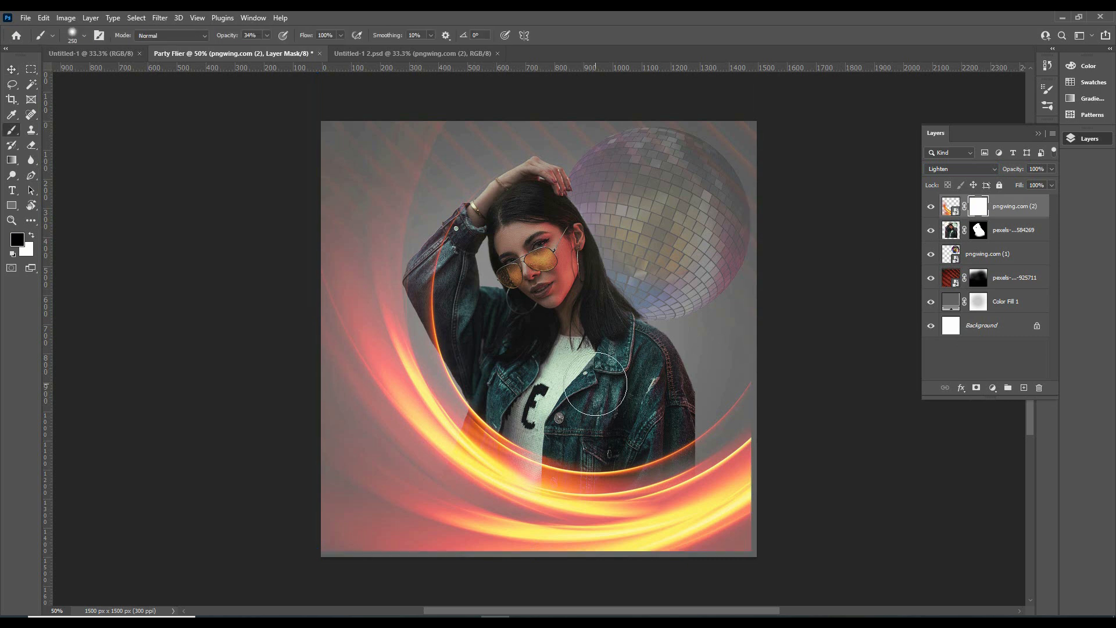
key(bracketright)
key(bracketright)
key(bracketright)
key(bracketright)
mouse_move(767, 482)
mouse_down()
mouse_move(757, 463)
mouse_move(772, 457)
mouse_move(762, 517)
mouse_up()
key(bracketleft)
key(bracketleft)
key(bracketleft)
drag(480, 558, 340, 543)
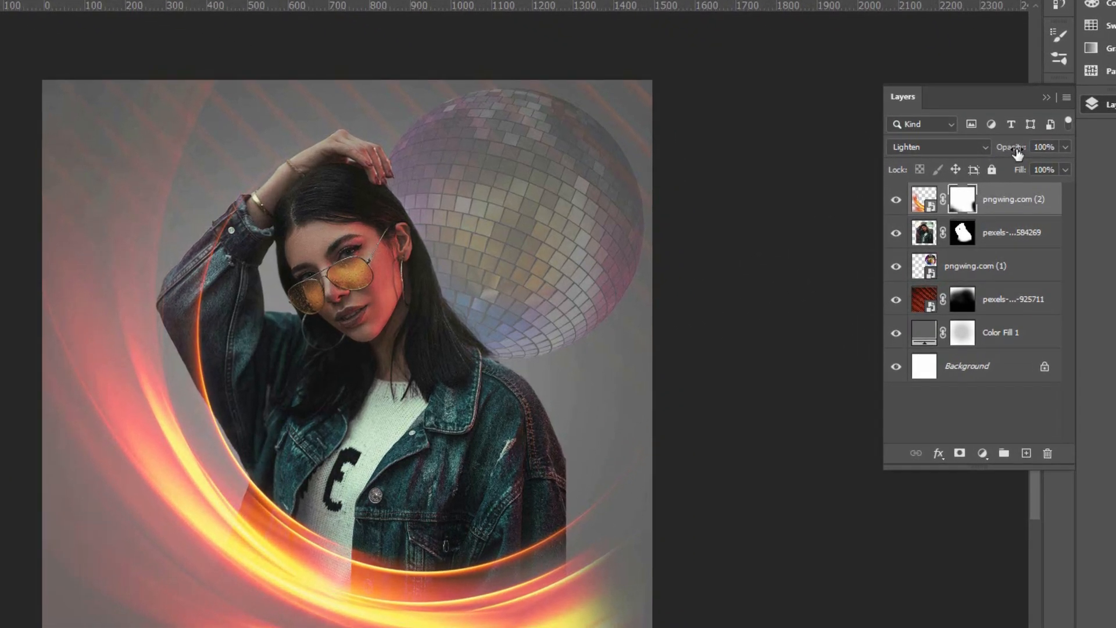
drag(1016, 169, 921, 214)
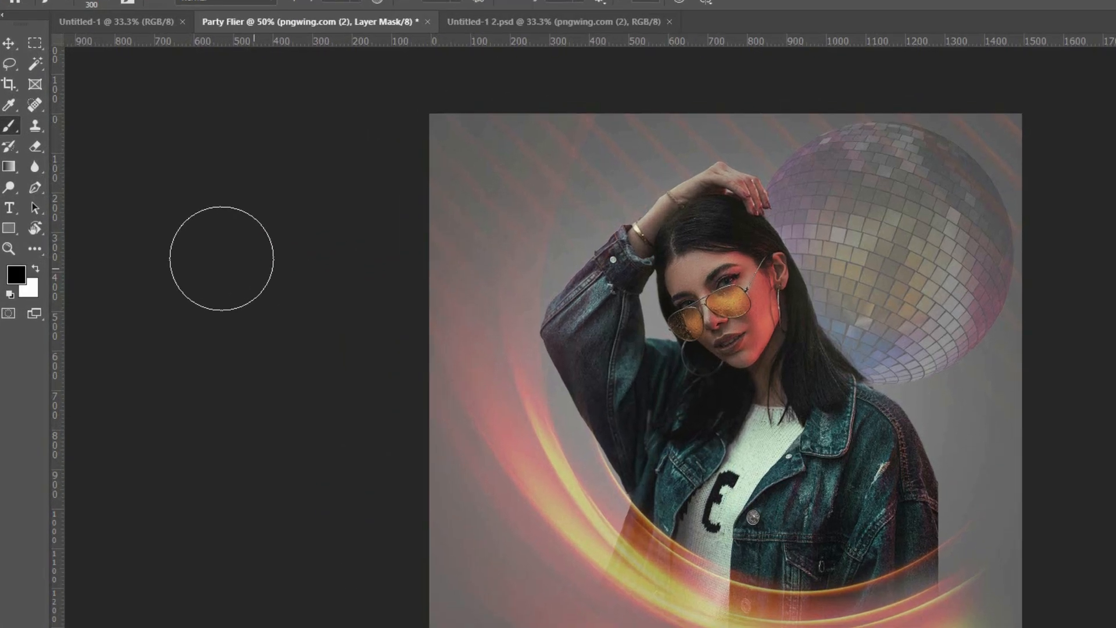
Step: Add a text layer reading "Friday" on the disco ball
click(10, 210)
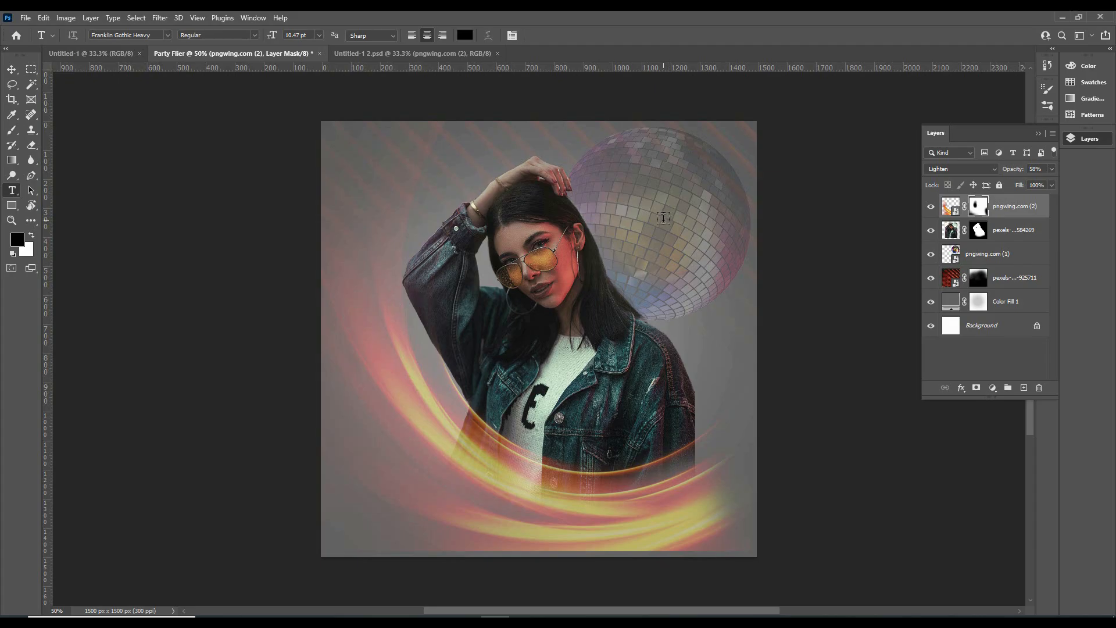
click(664, 218)
text(Friday)
key(ctrl+Return)
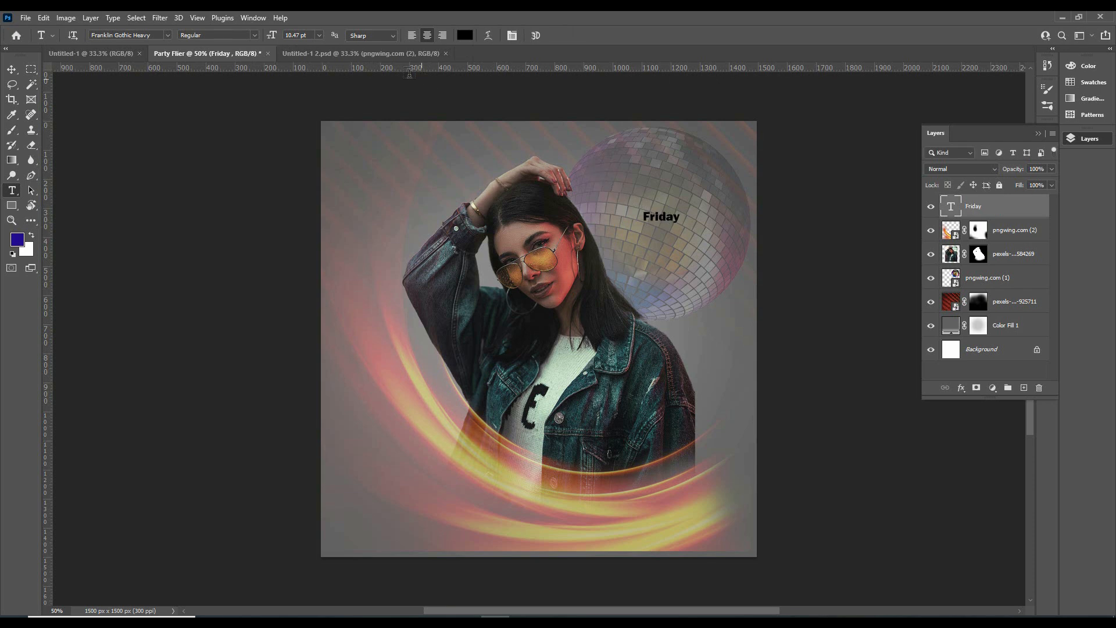
Step: Show the Character panel and set the Friday text's font to Heathergreen
click(254, 18)
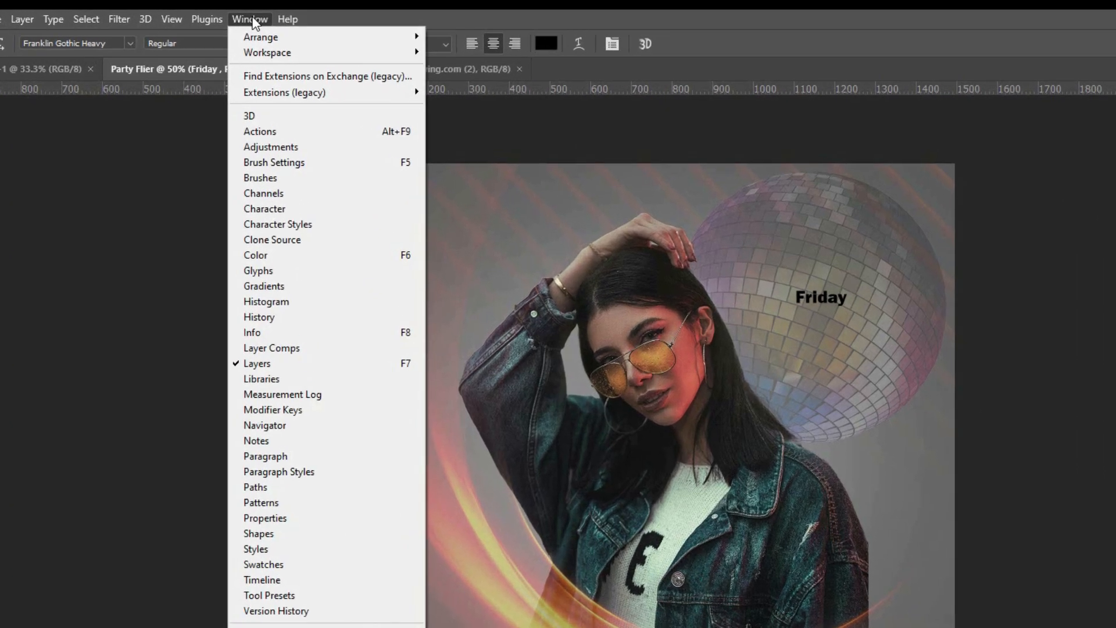
click(253, 210)
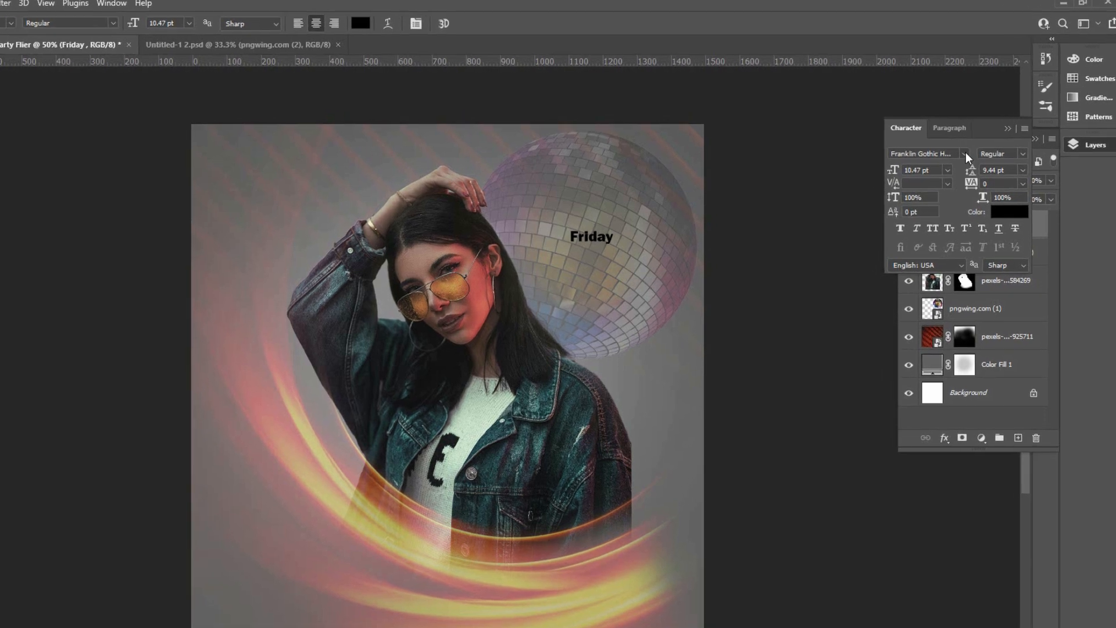
click(978, 146)
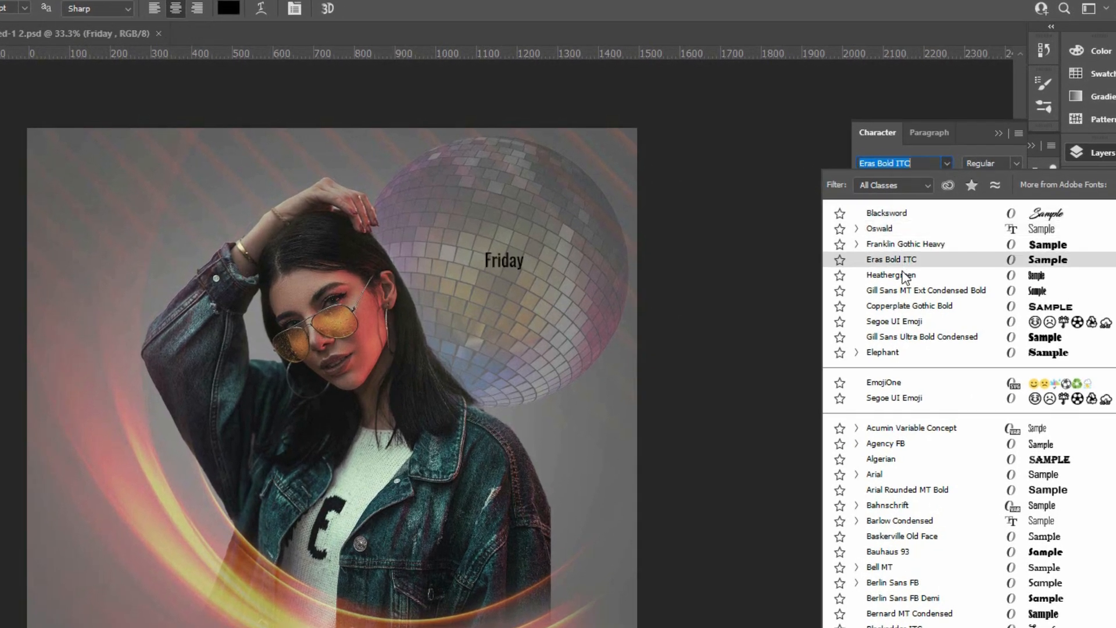
click(904, 276)
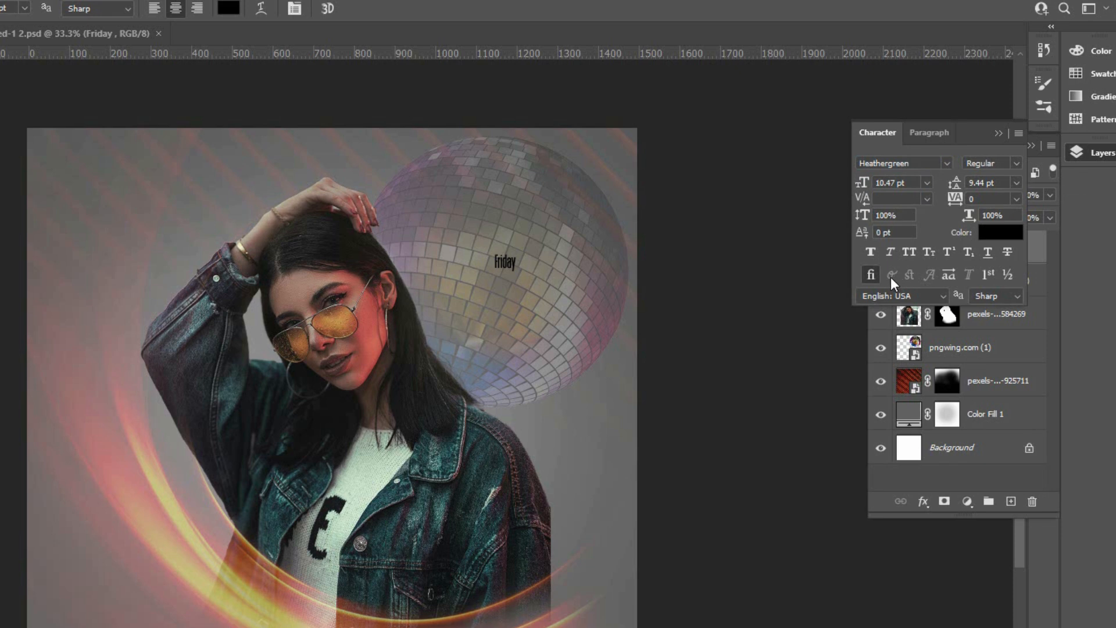
Step: Enlarge the Friday text to 109 pt, scale it down slightly and place it over the disco ball's lower right
drag(863, 184, 858, 192)
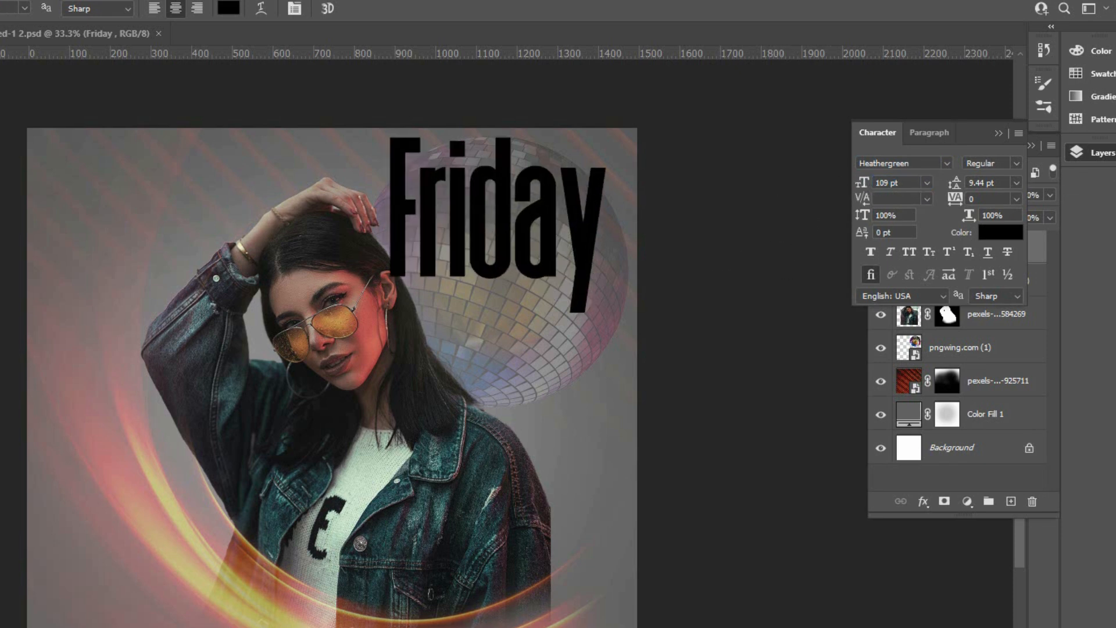
key(ctrl+t)
drag(392, 166, 428, 250)
click(384, 8)
Step: Move the woman and the light swirl slightly to the left on the canvas
drag(319, 297, 306, 285)
drag(284, 618, 269, 626)
Step: Recolour the Friday text yellow-orange and shift it slightly up on the disco ball
click(507, 291)
click(1001, 233)
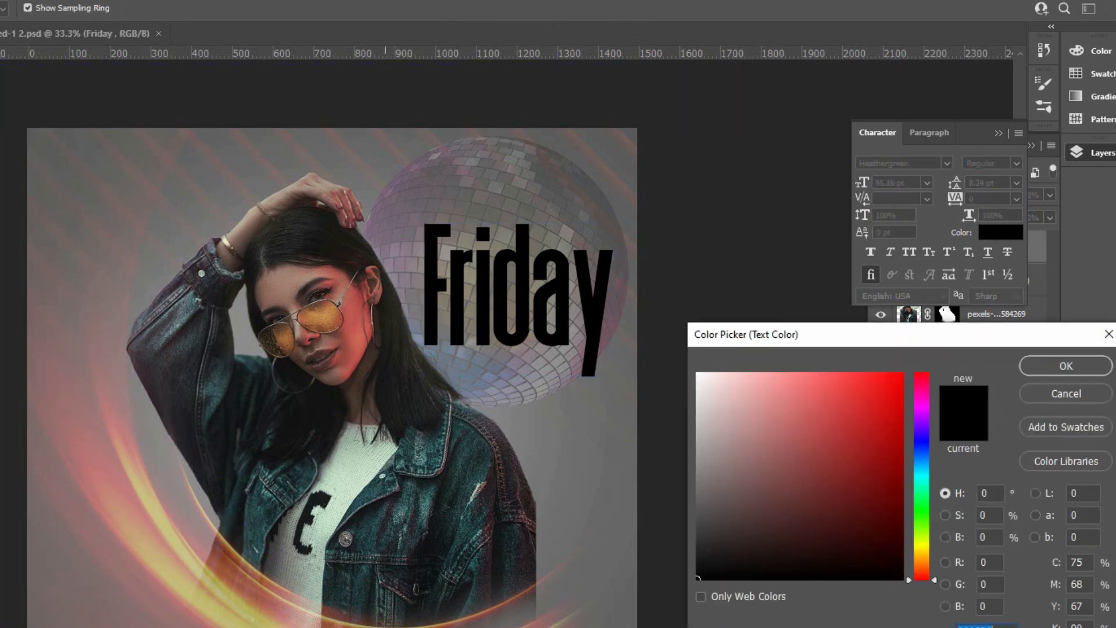
click(385, 624)
click(899, 376)
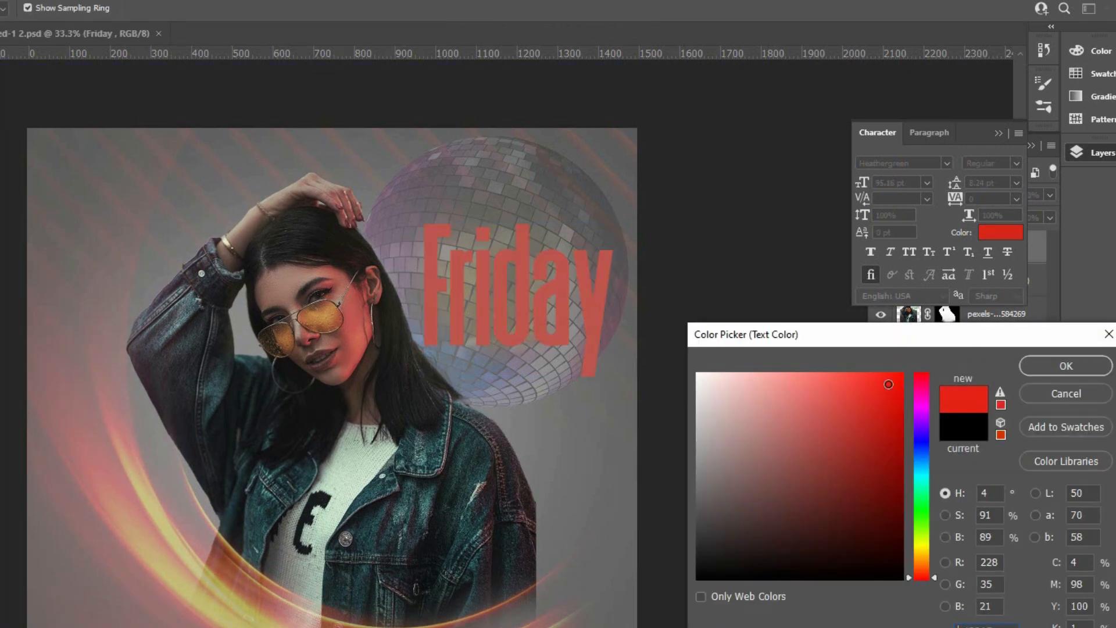
drag(912, 581, 926, 556)
click(1030, 370)
drag(584, 319, 585, 305)
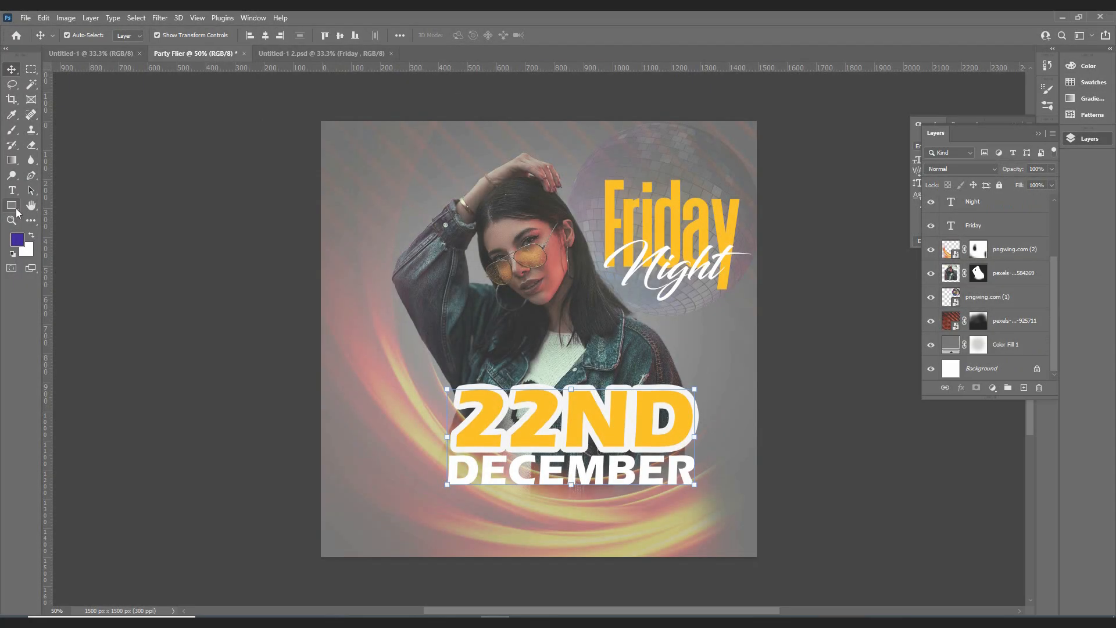
Step: Draw a rectangle of about 767 by 94 px directly below DECEMBER and fill it with yellow
click(12, 206)
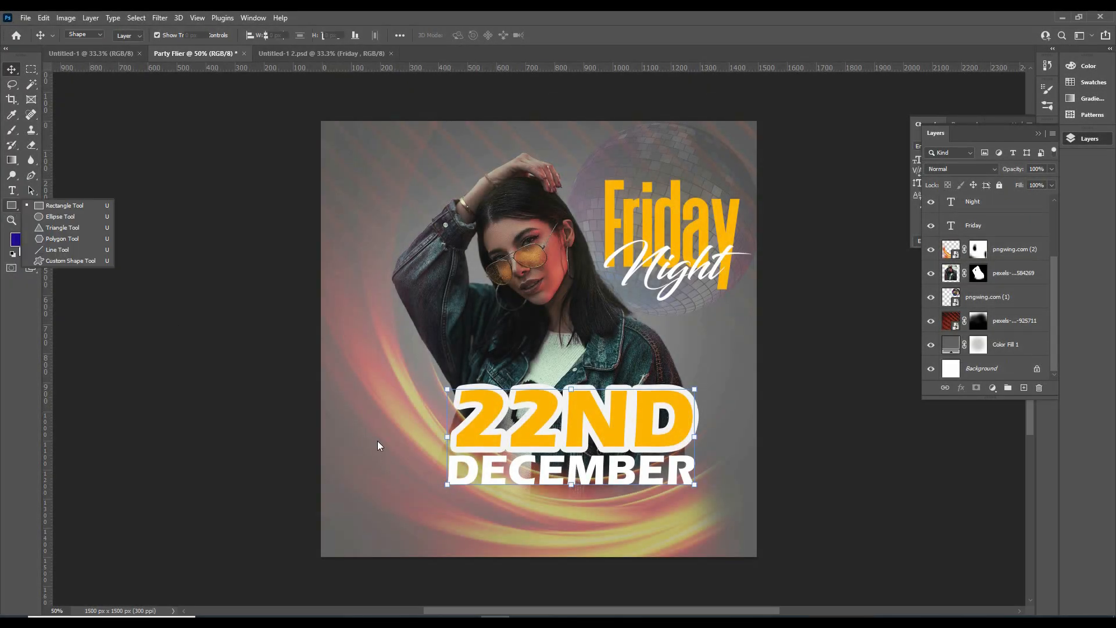
click(64, 206)
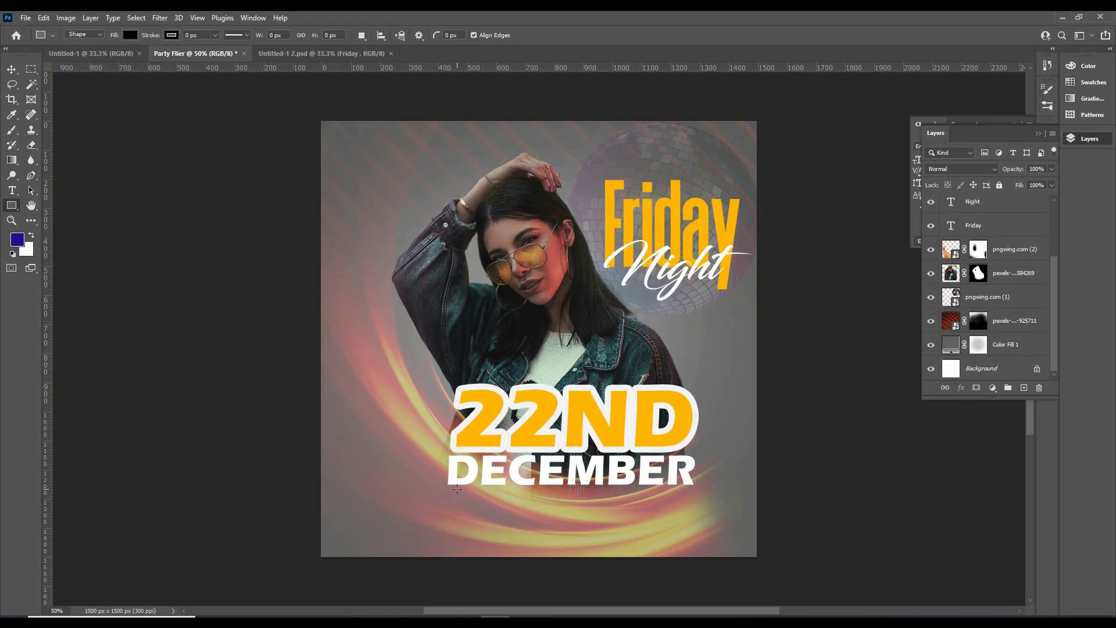
drag(452, 488, 674, 515)
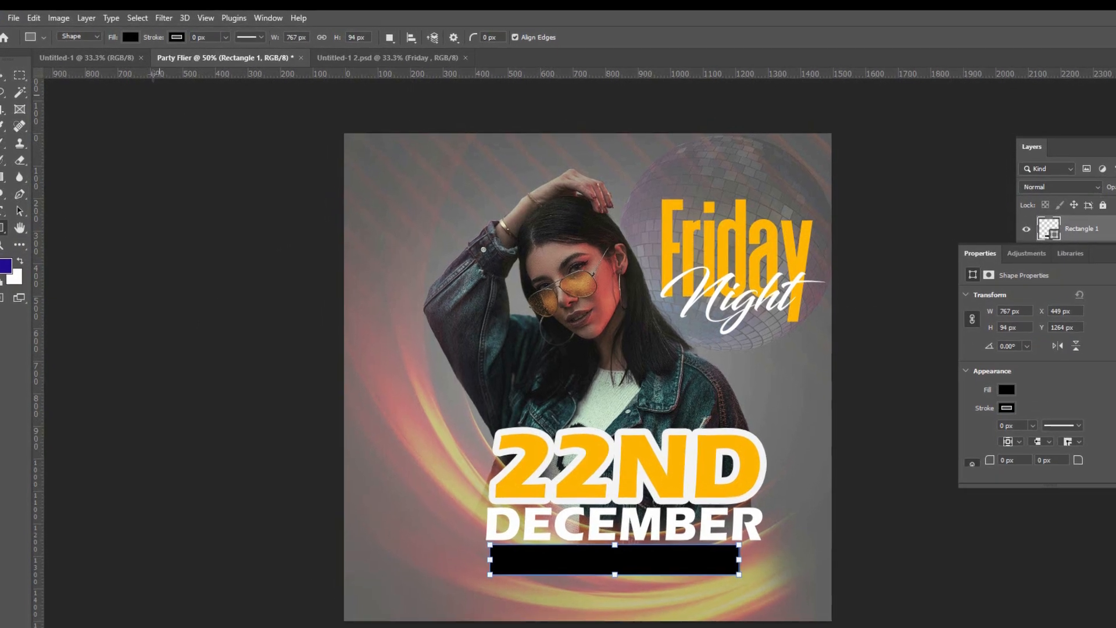
click(134, 34)
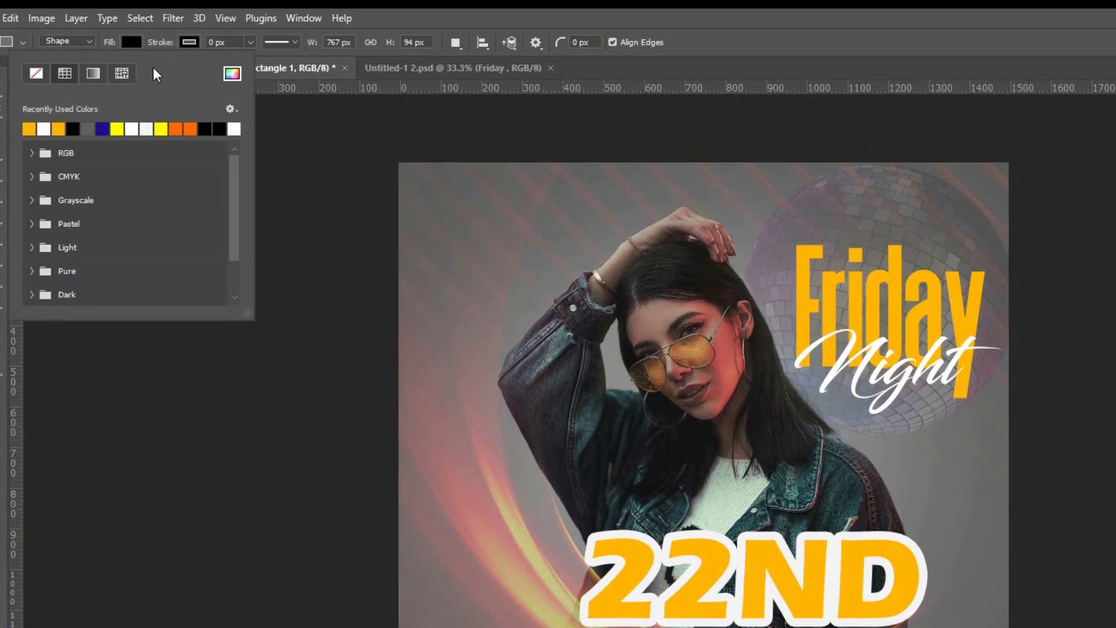
click(117, 127)
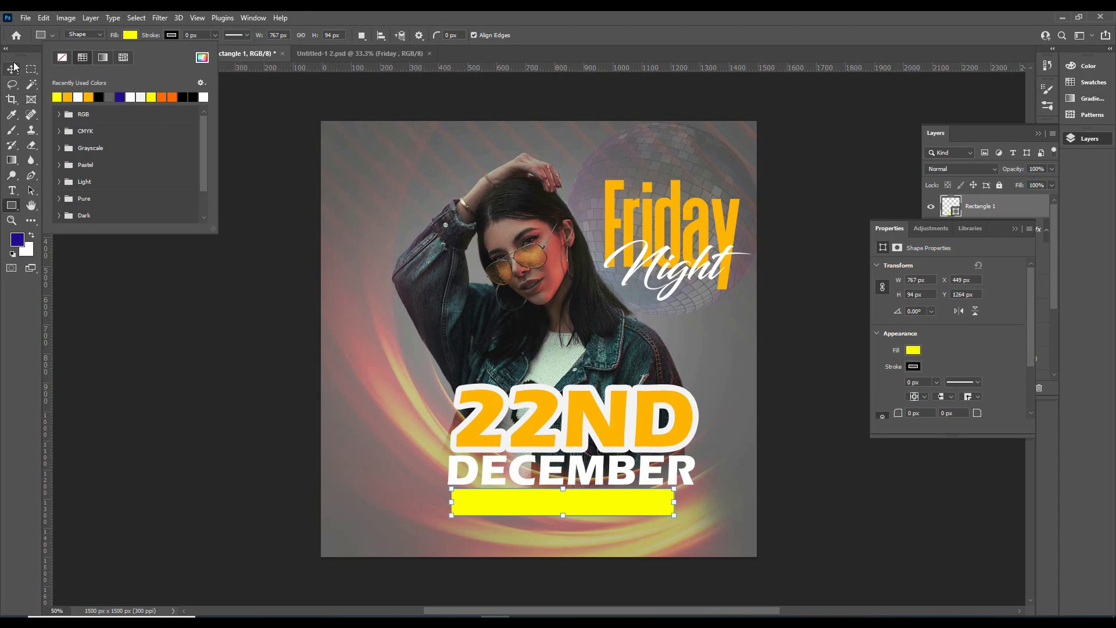
click(12, 68)
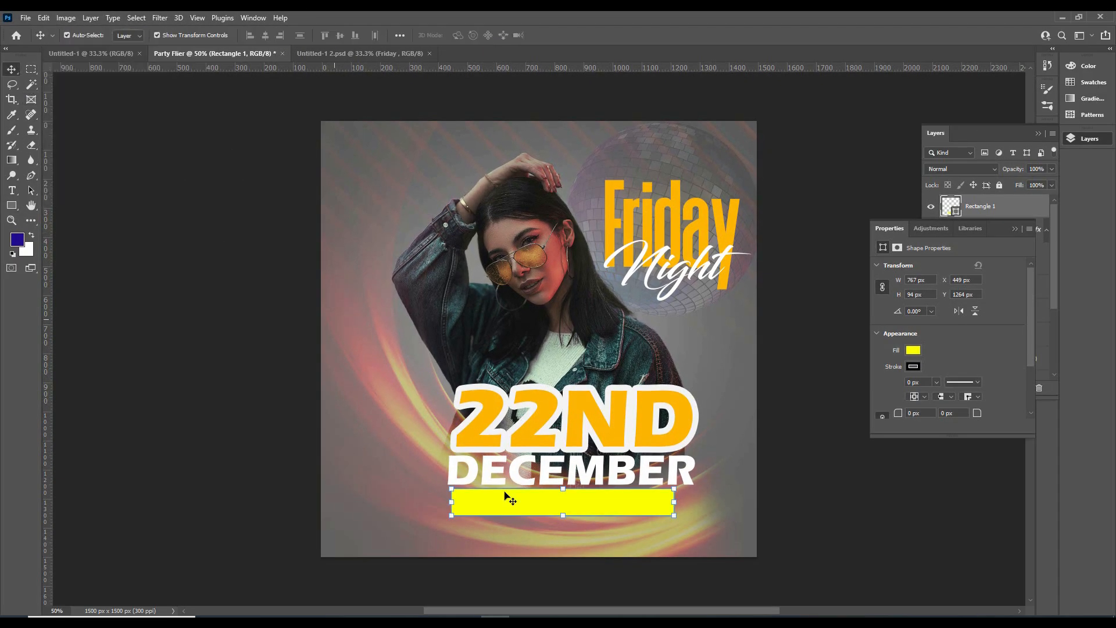
Step: Add the text "DJ STYLUS" and scale it down to fit inside the yellow bar
key(t)
click(721, 467)
text(DJ STYLUS)
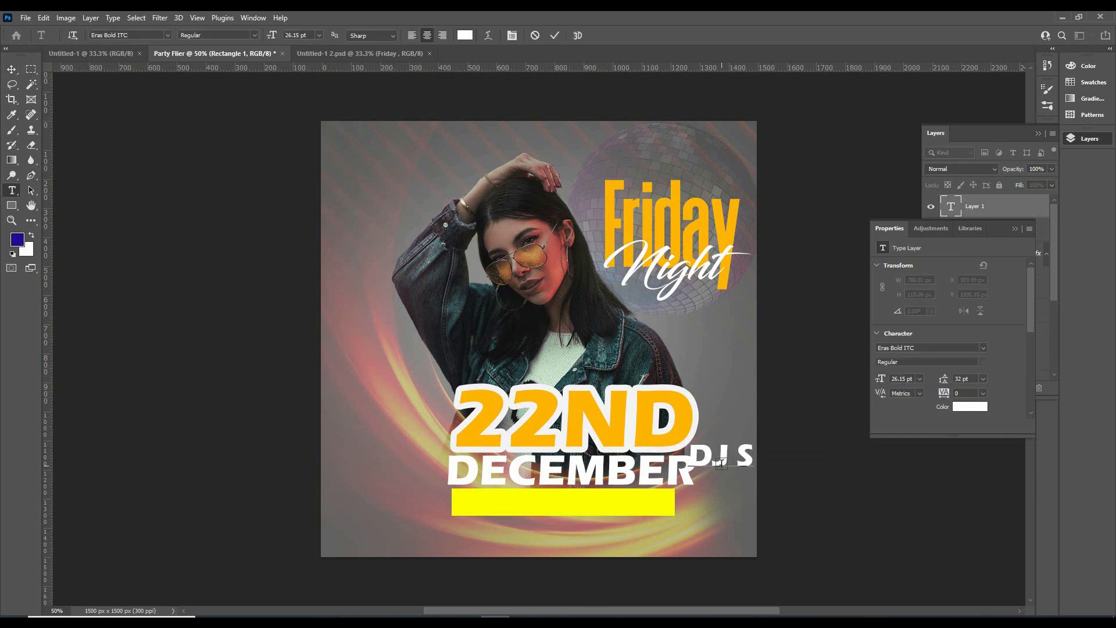
click(11, 69)
drag(654, 464, 471, 508)
drag(622, 484, 578, 501)
key(Return)
Step: Extend the text in the yellow bar with "| DJ KINGS"
key(t)
click(544, 510)
text(| DJ KINGS)
click(555, 36)
key(v)
Step: Set the DJ line's text colour to black and its font to Oswald Bold
click(1015, 228)
click(1039, 134)
click(1046, 130)
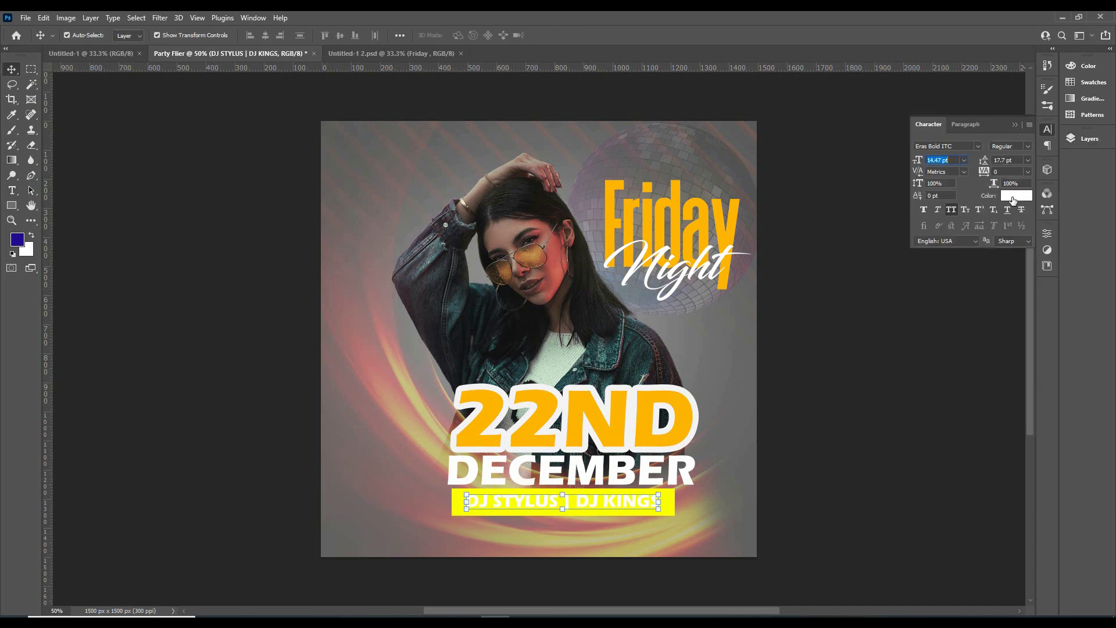
click(1013, 196)
drag(808, 302, 803, 463)
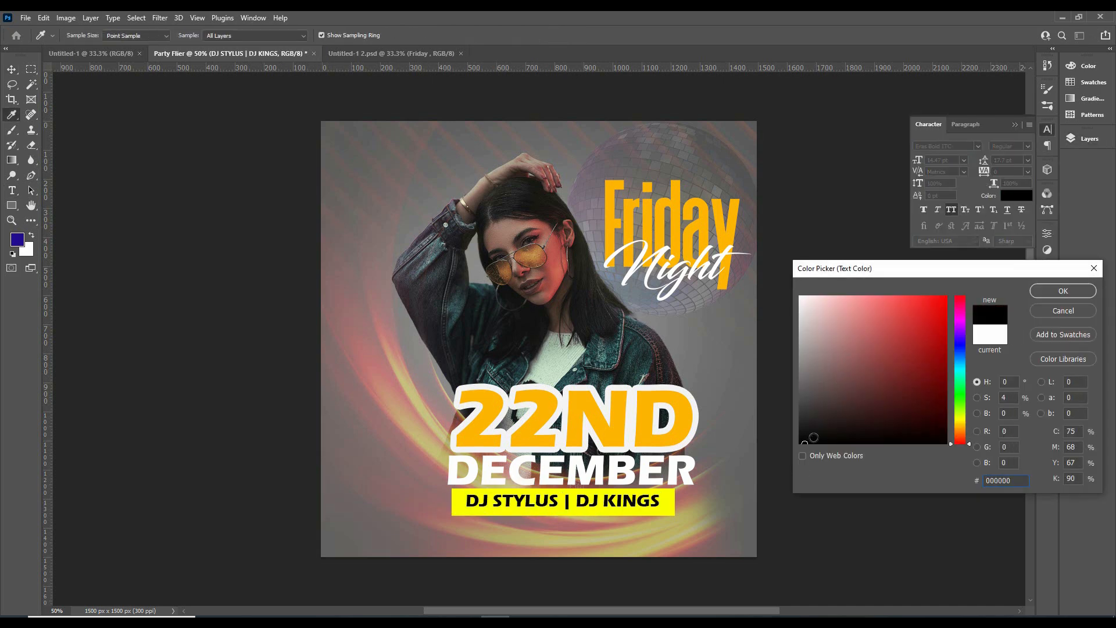
click(1044, 292)
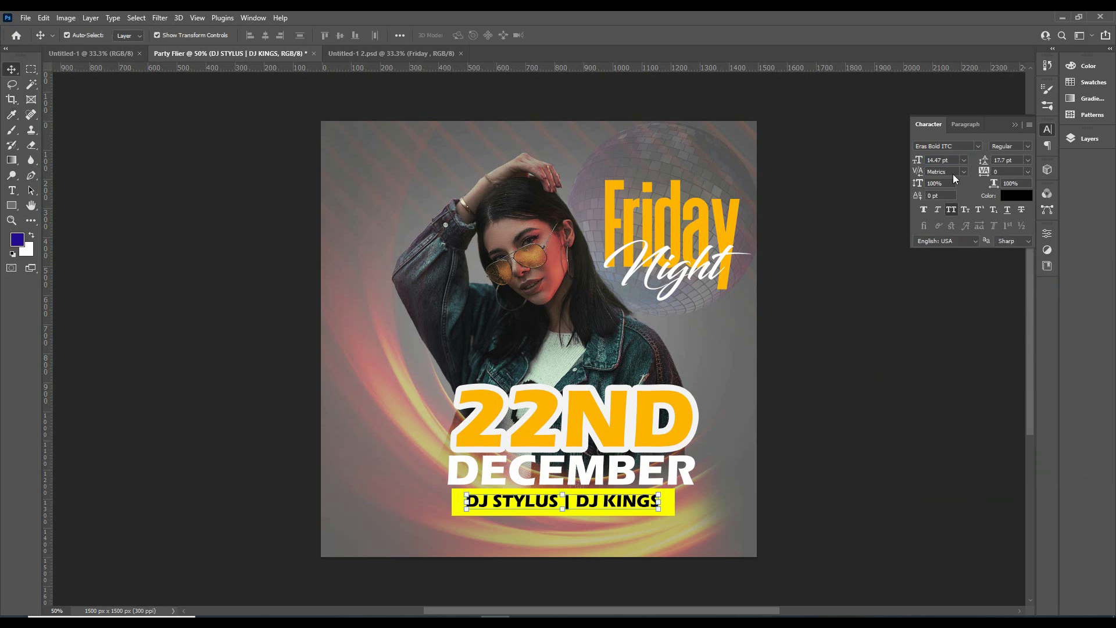
click(979, 146)
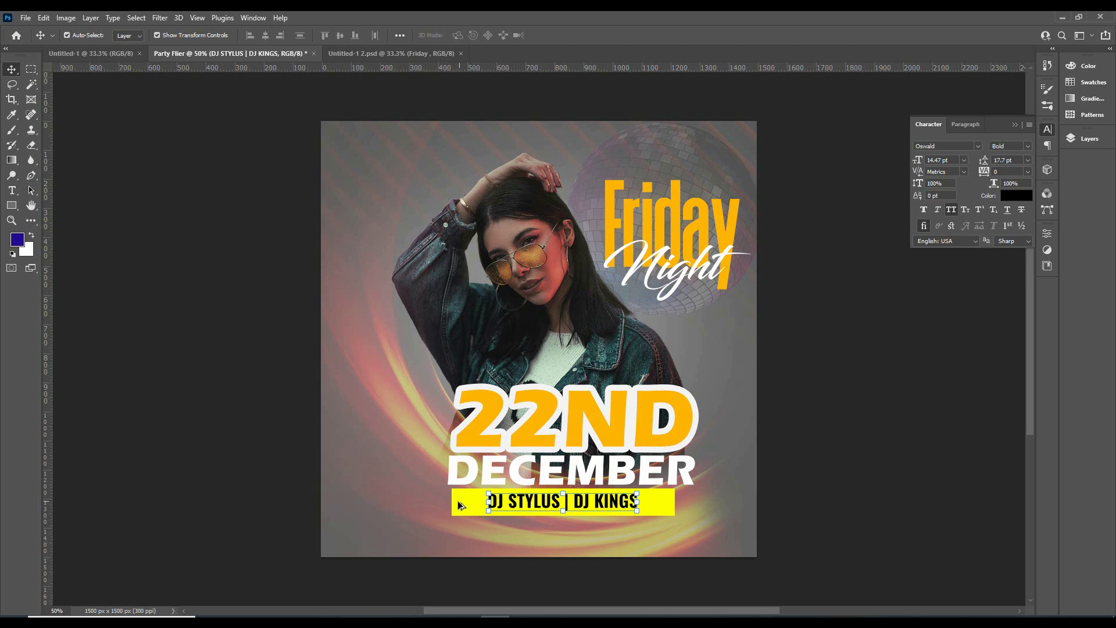
Step: Duplicate the yellow bar to the bottom of the flier and stretch it across the full canvas width
drag(454, 502, 325, 537)
key(ctrl+t)
drag(545, 547, 768, 559)
key(Return)
Step: Change the fill of the full-width bottom bar to salmon red, ef6d62
click(1086, 139)
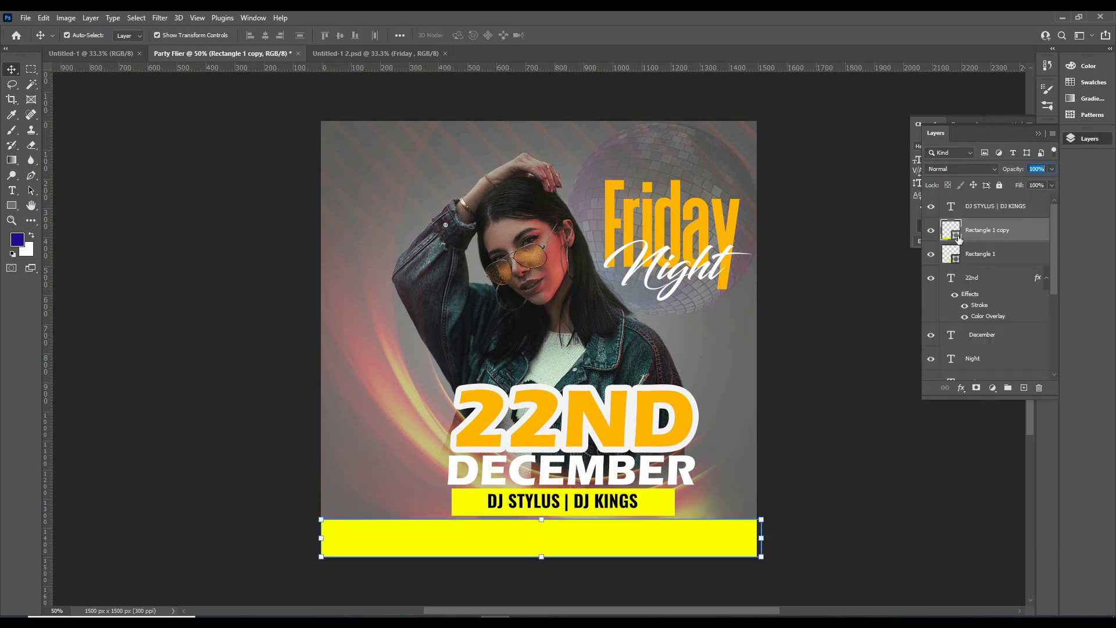
double_click(955, 231)
drag(959, 273, 940, 273)
click(945, 317)
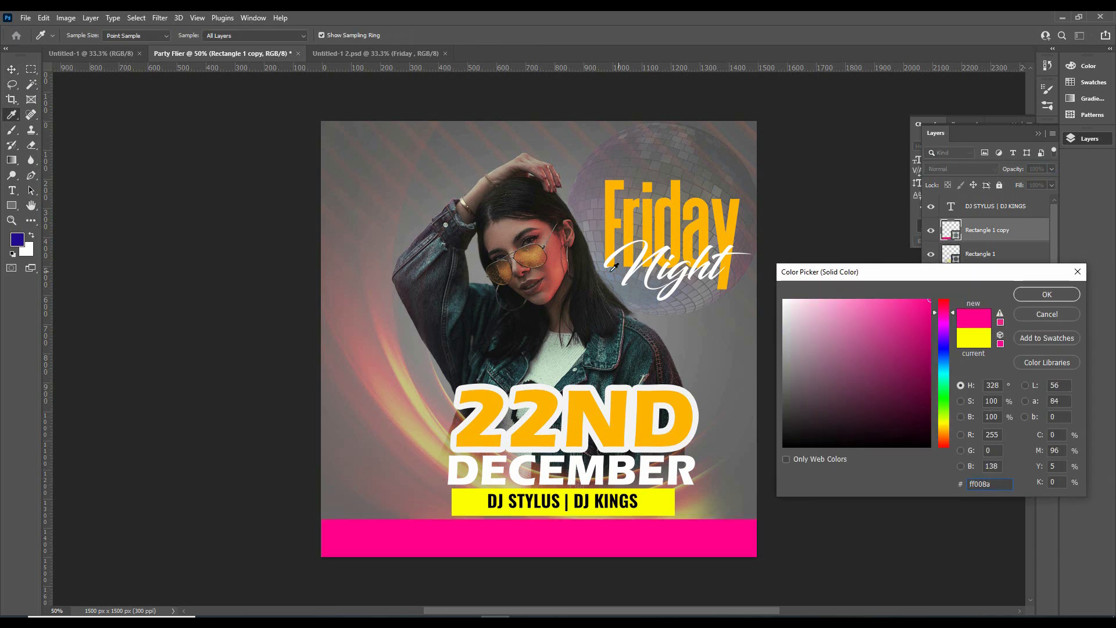
click(555, 247)
drag(884, 350, 868, 313)
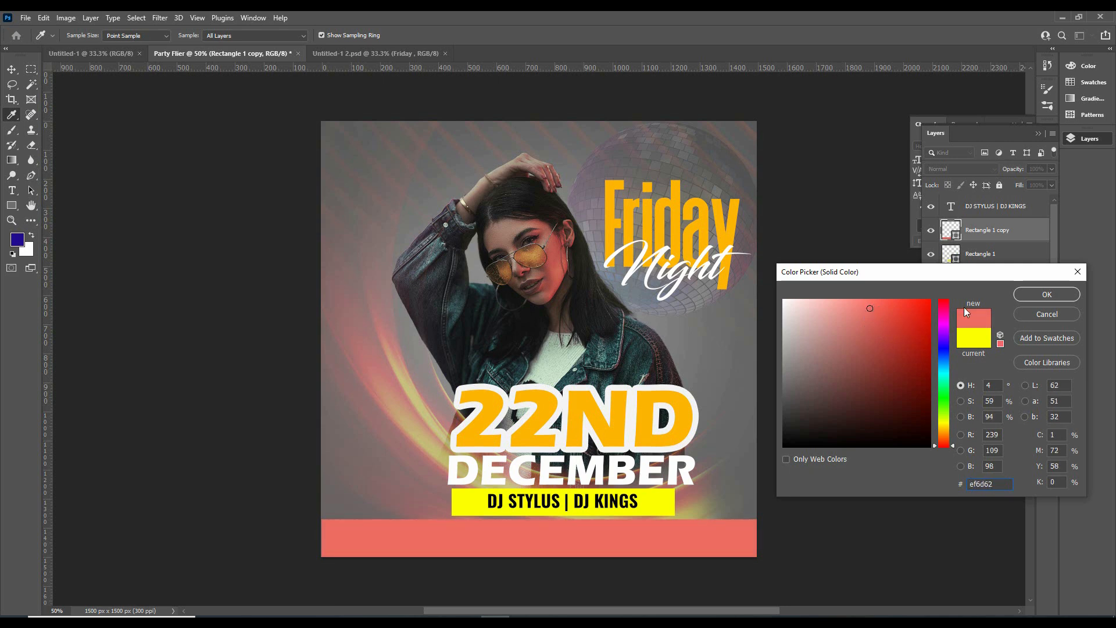
click(1028, 296)
Step: Add a "Sponsors" text label and move it to the left end of the bottom bar
key(t)
click(351, 493)
text(Sp)
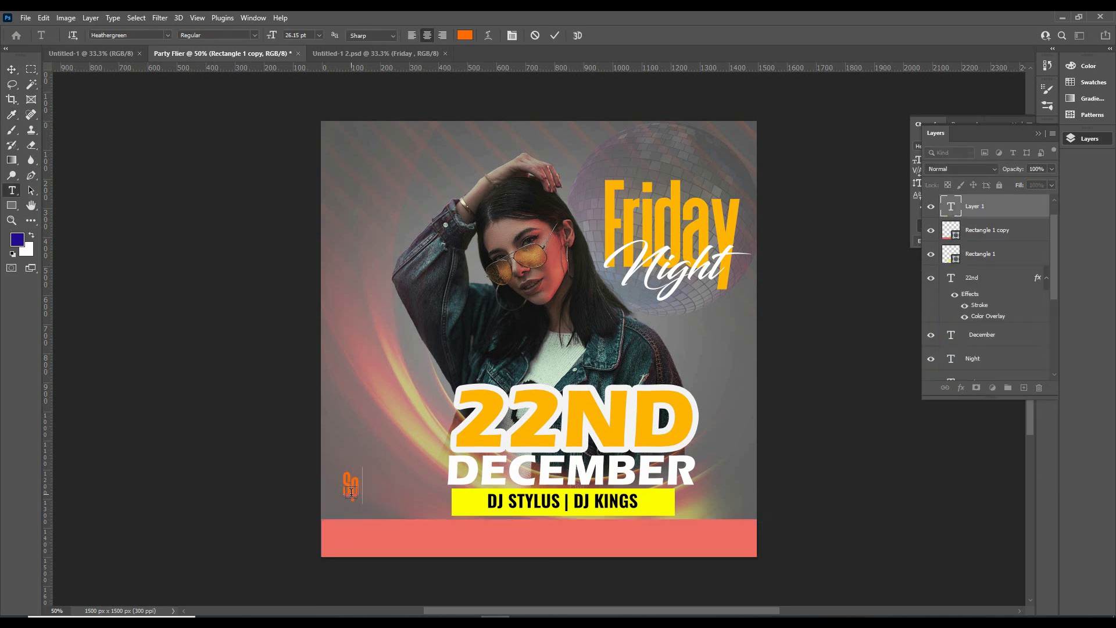
click(555, 36)
key(v)
drag(362, 487, 372, 521)
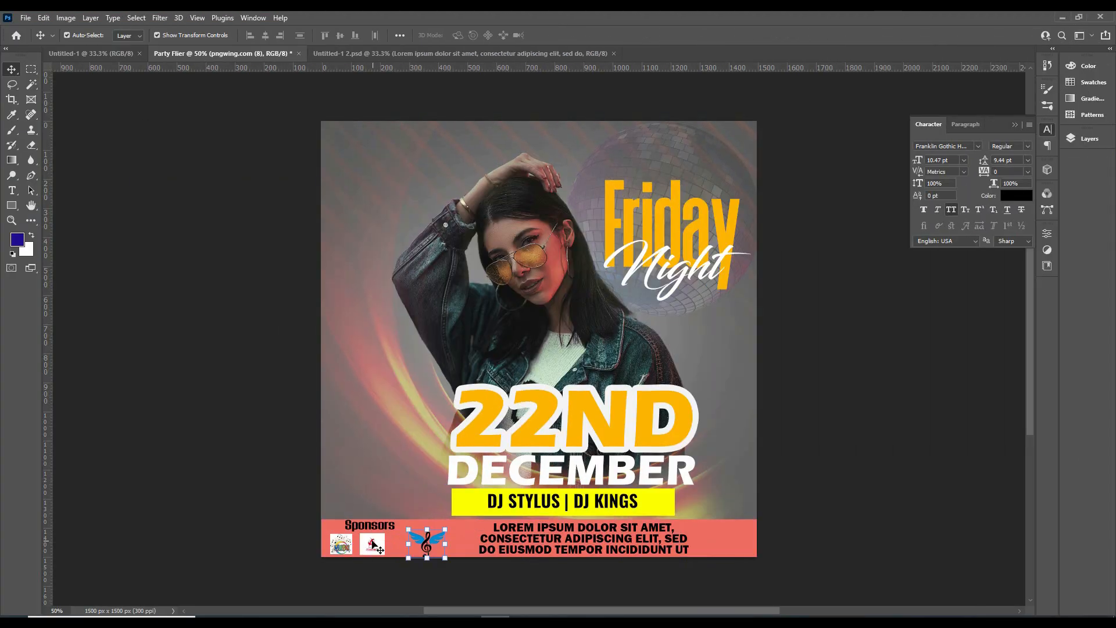
Step: Space out the sponsor logos and place an enlarged copy of the Abstract logo in the flier's upper left corner
drag(373, 540, 388, 528)
click(341, 544)
click(378, 528)
drag(388, 532, 397, 197)
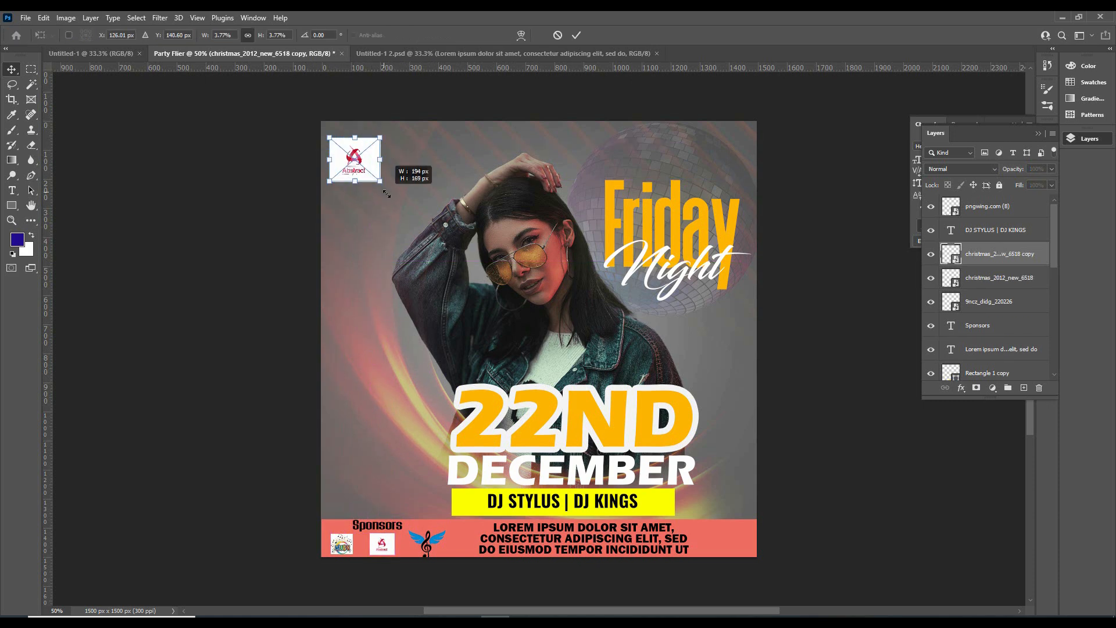
key(Return)
click(375, 183)
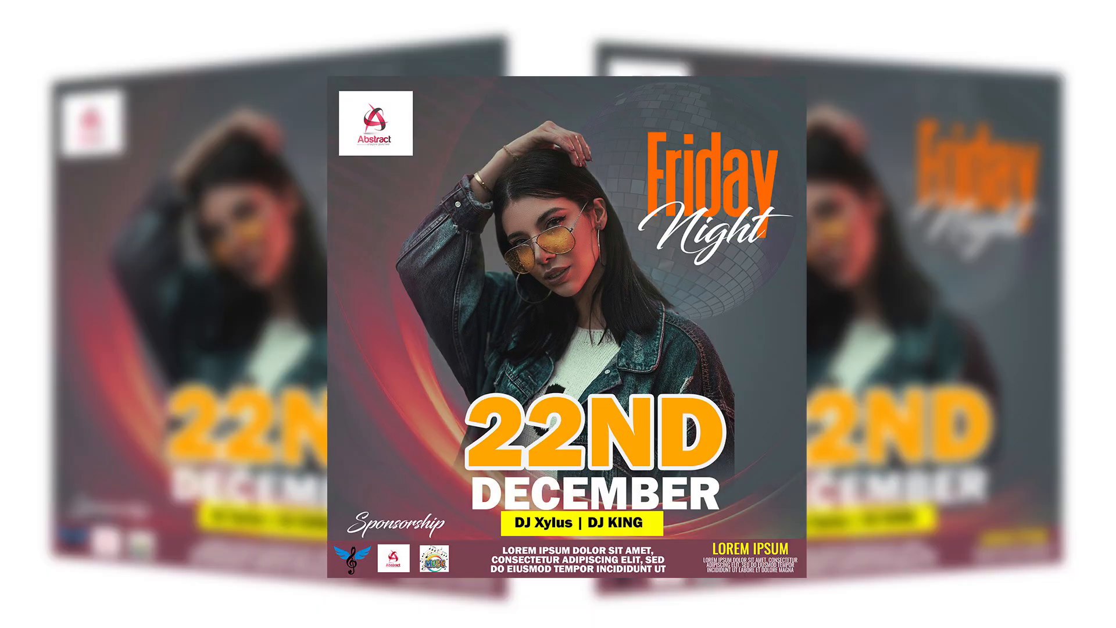